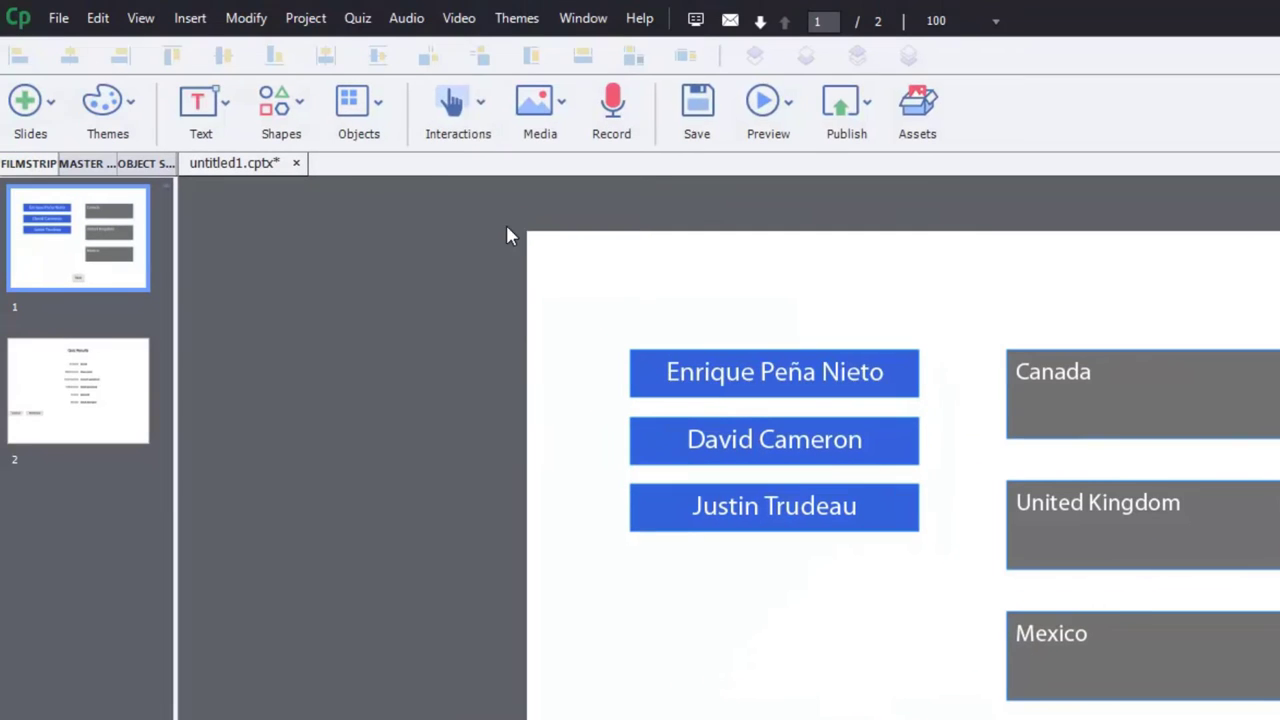
Step: Start a Drag and Drop interaction with the three leader names as sources and the country boxes as targets
click(468, 100)
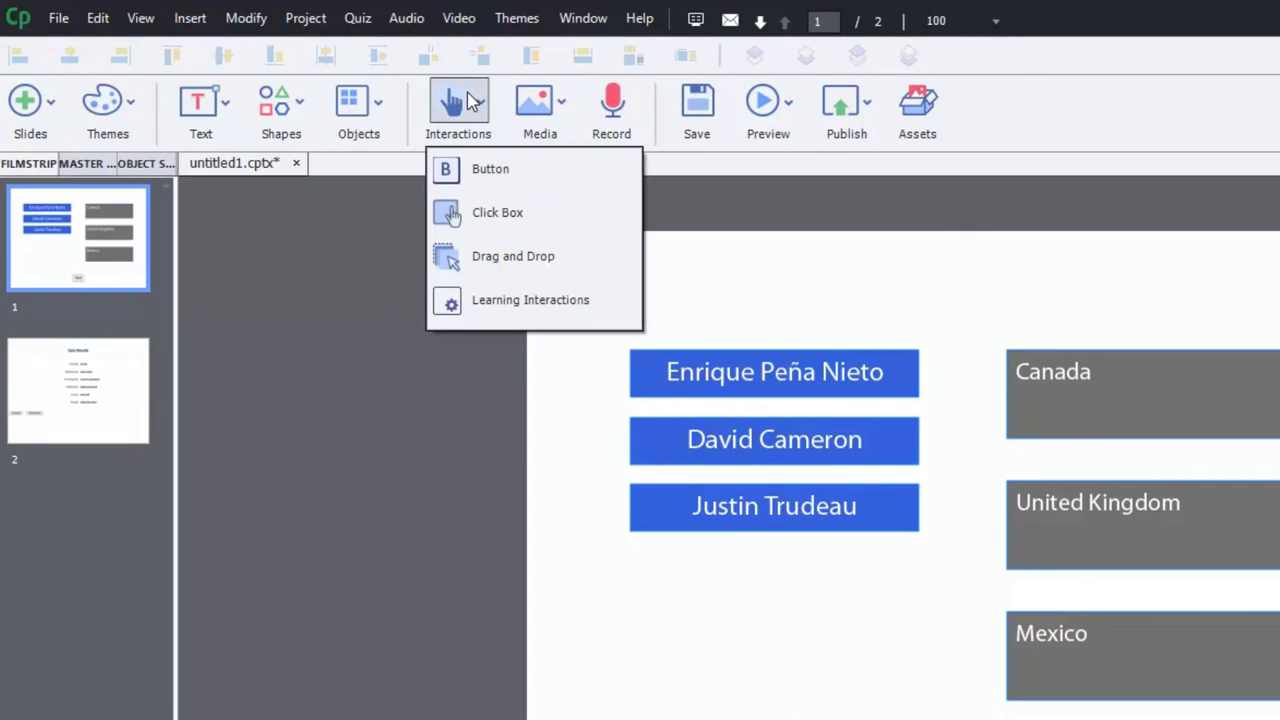
click(510, 262)
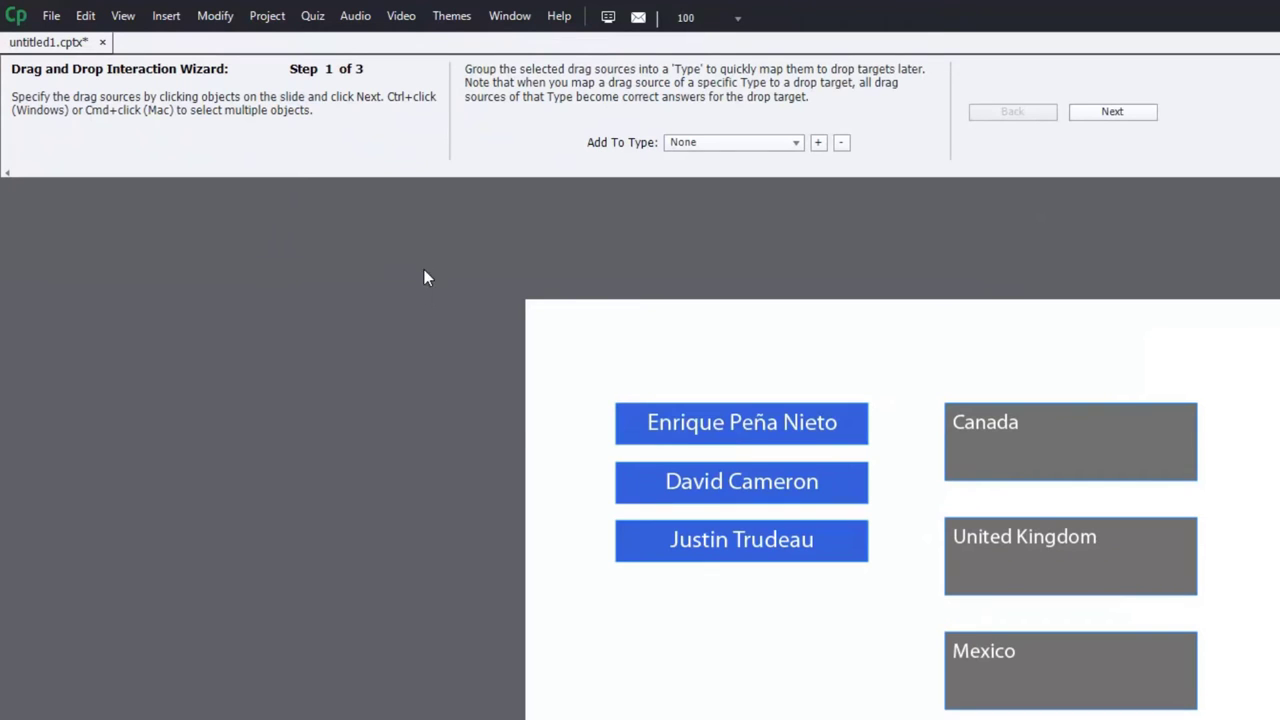
drag(424, 269, 890, 638)
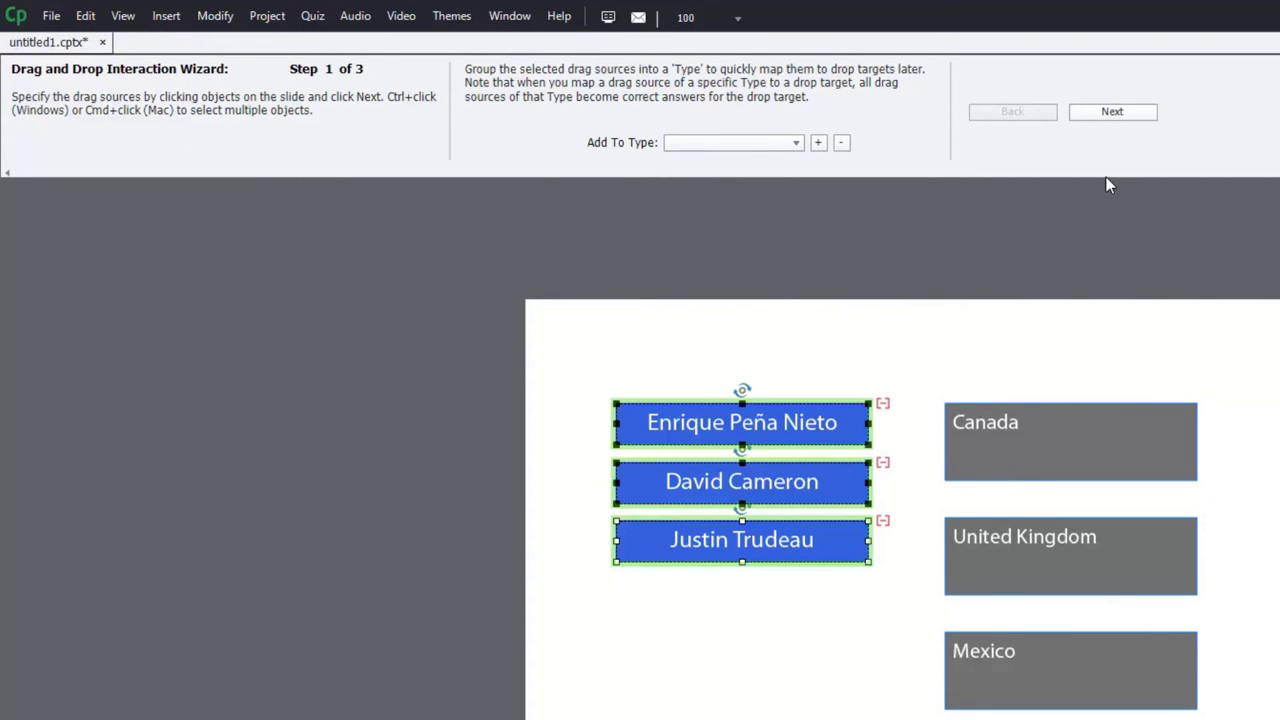
click(1127, 114)
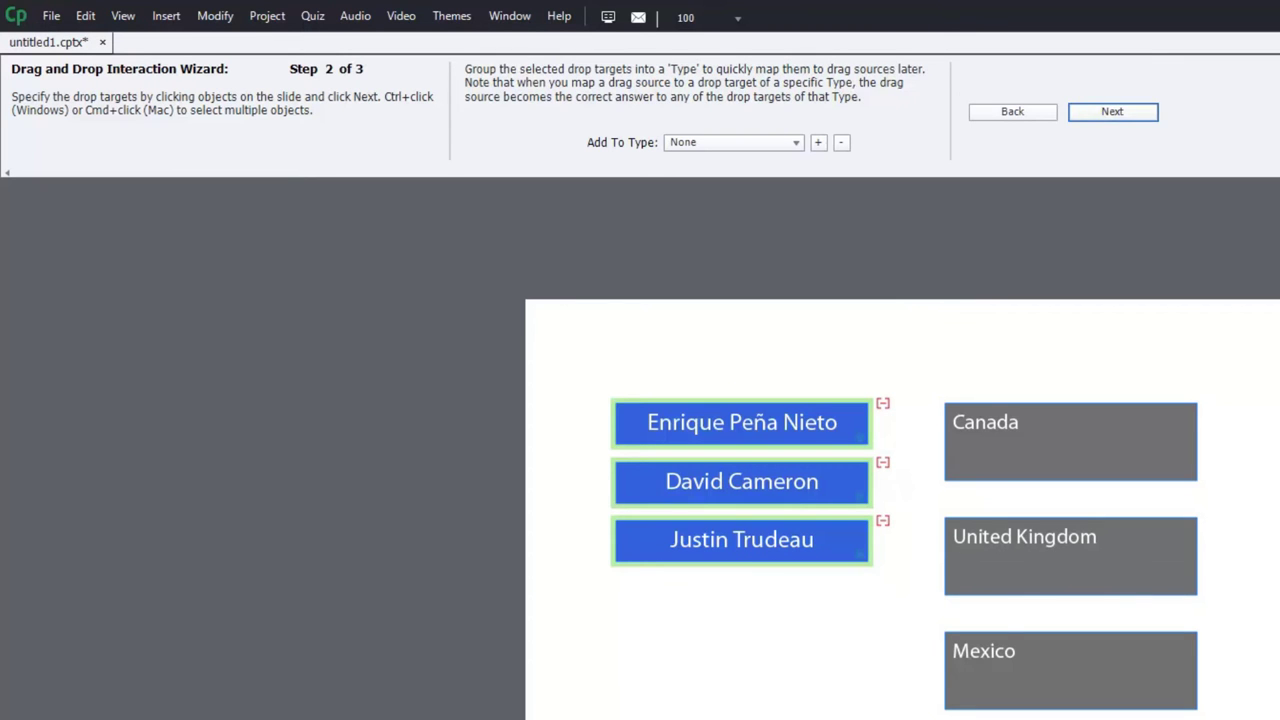
drag(1278, 330, 926, 718)
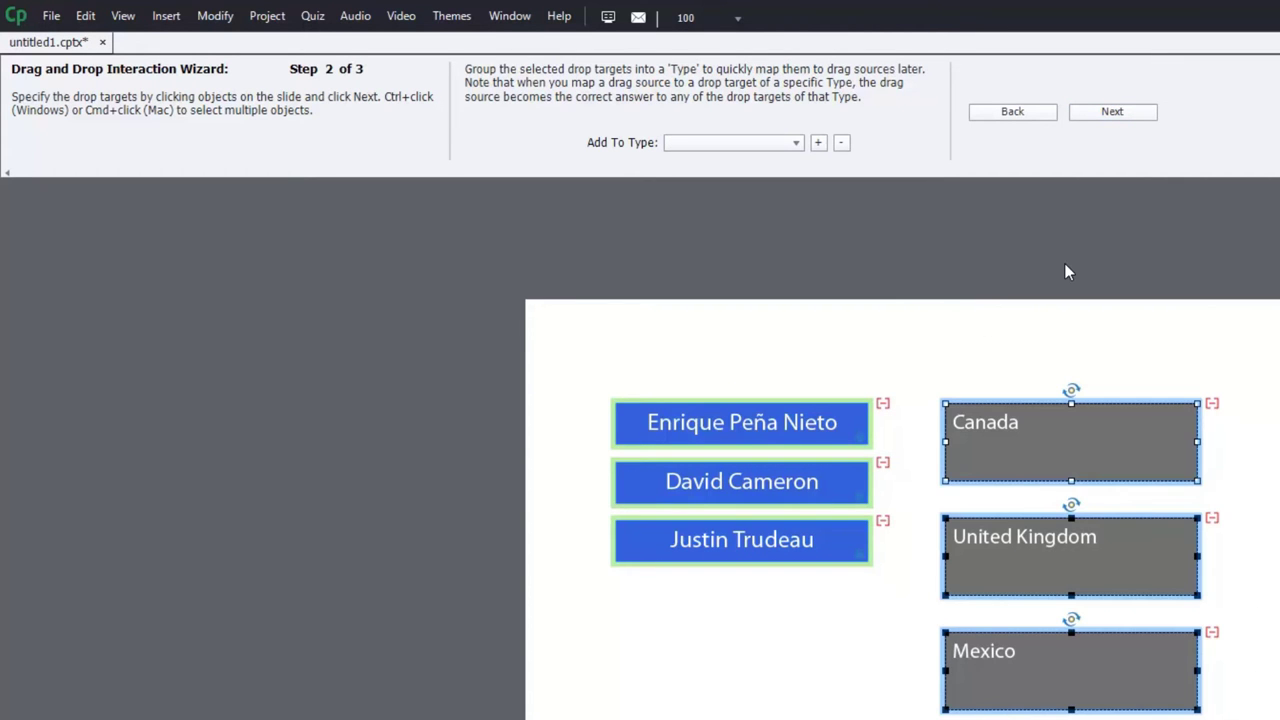
click(1114, 112)
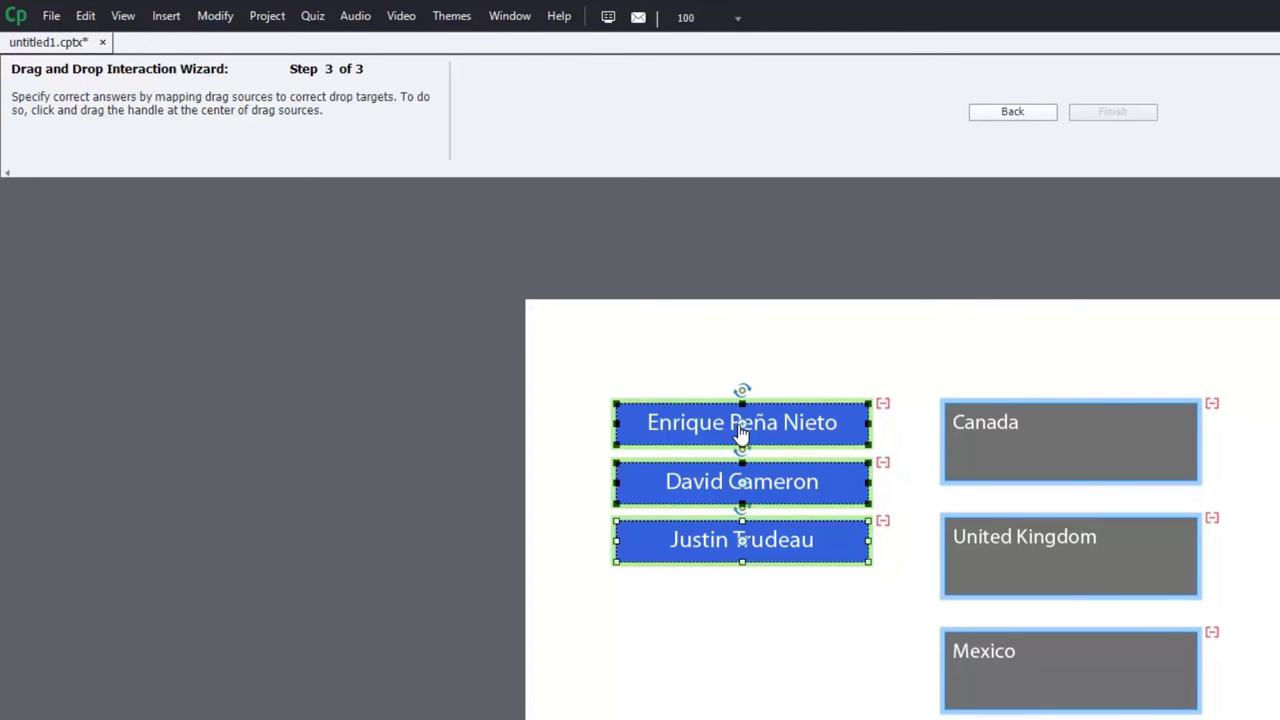
Step: Match Peña Nieto to Mexico, Cameron to United Kingdom and Trudeau to Canada
drag(742, 423, 1069, 676)
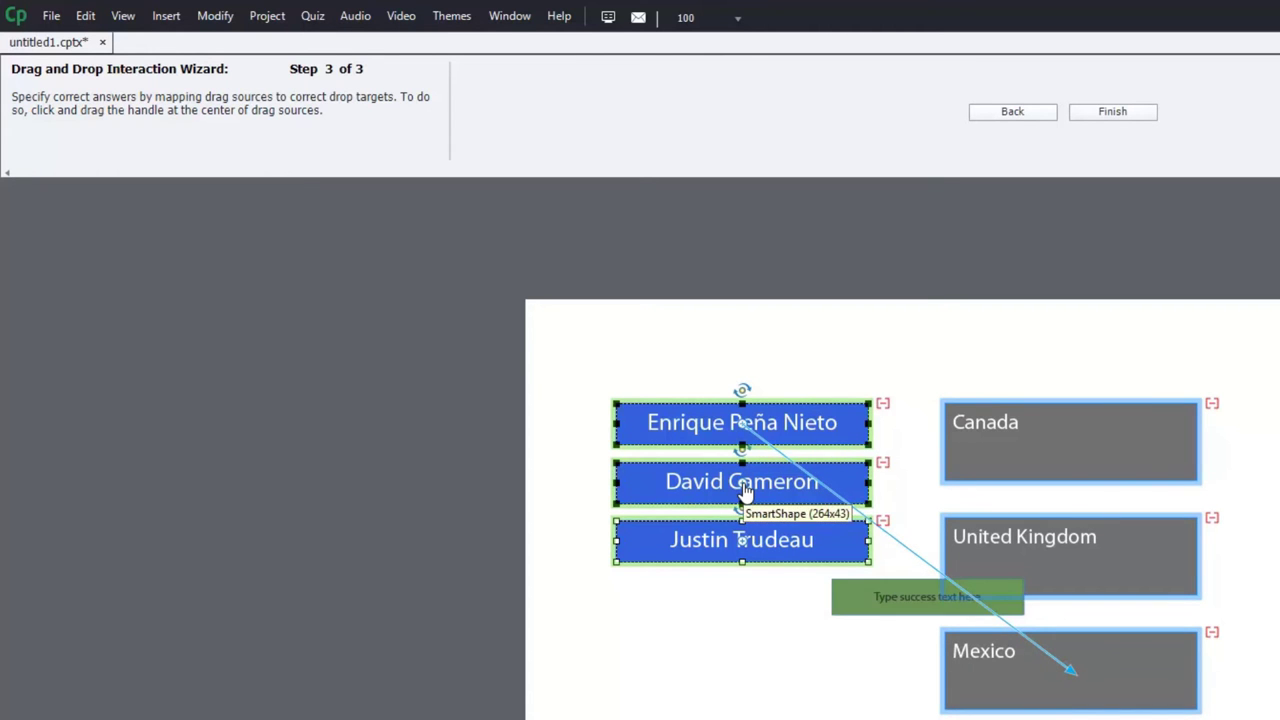
drag(743, 484, 1123, 560)
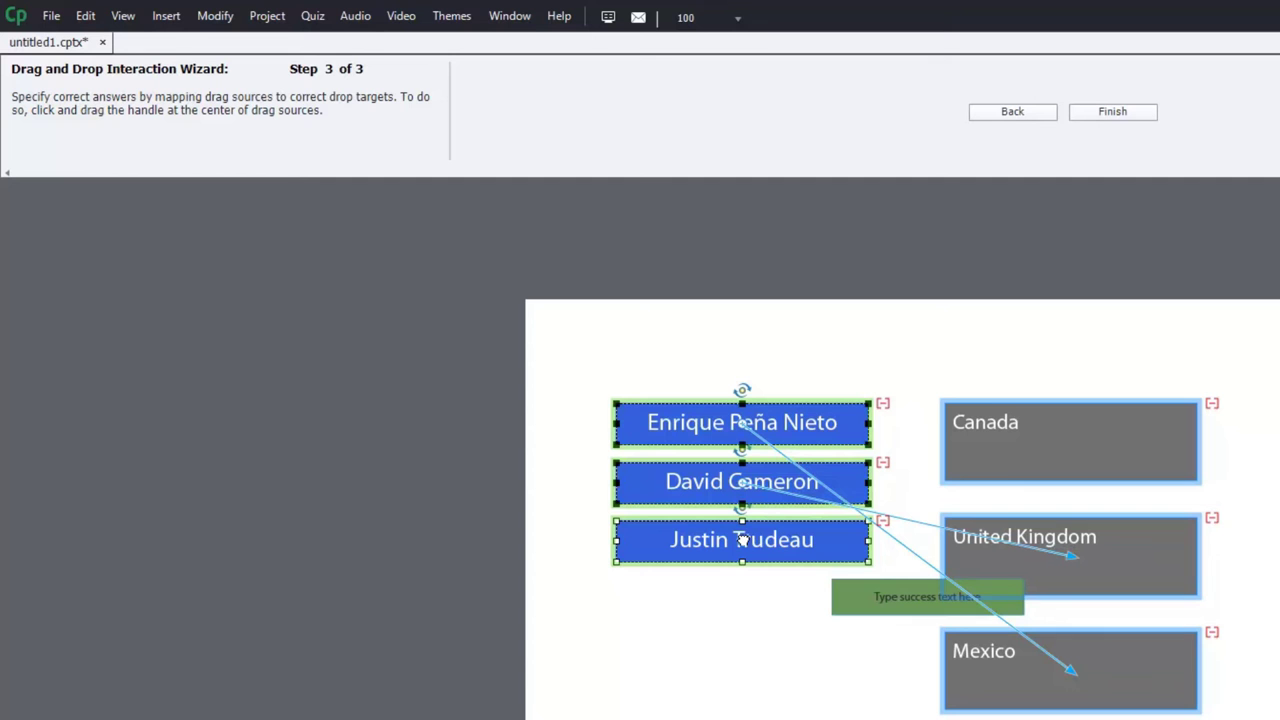
drag(742, 540, 1077, 443)
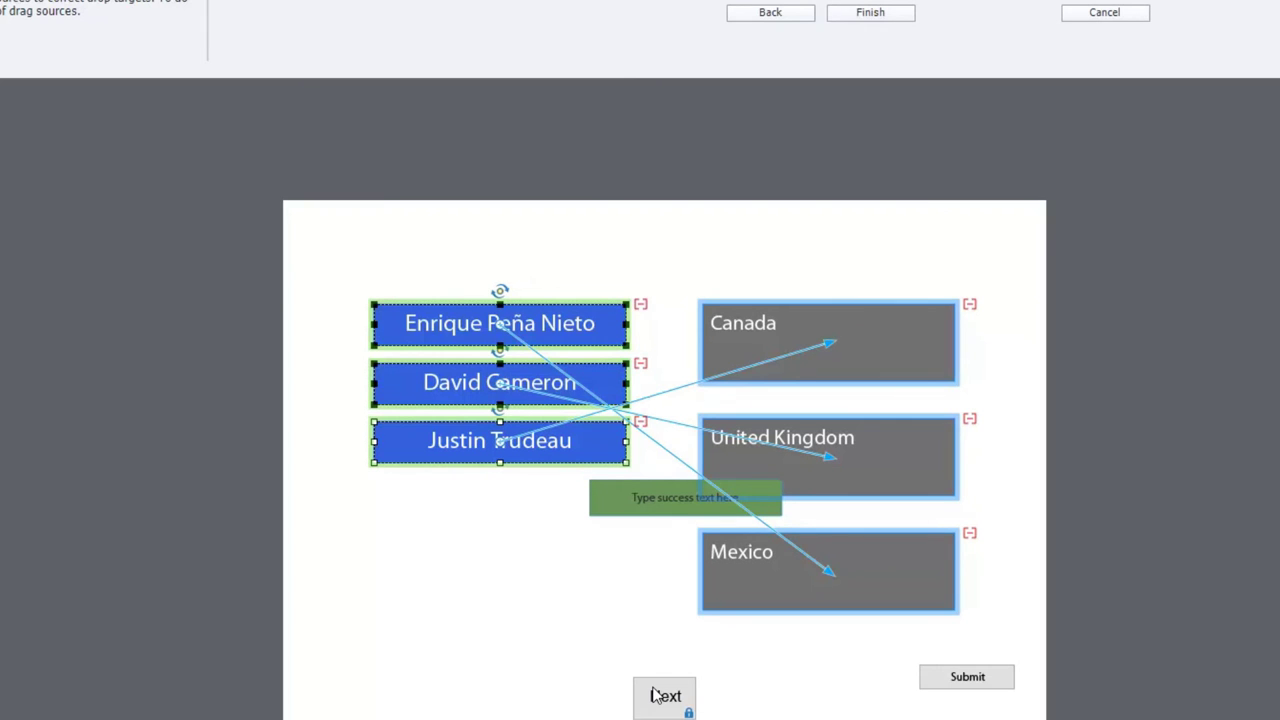
Step: Finish the wizard and change the success and failure captions to 'Correct.' and 'Incorrect'
click(886, 18)
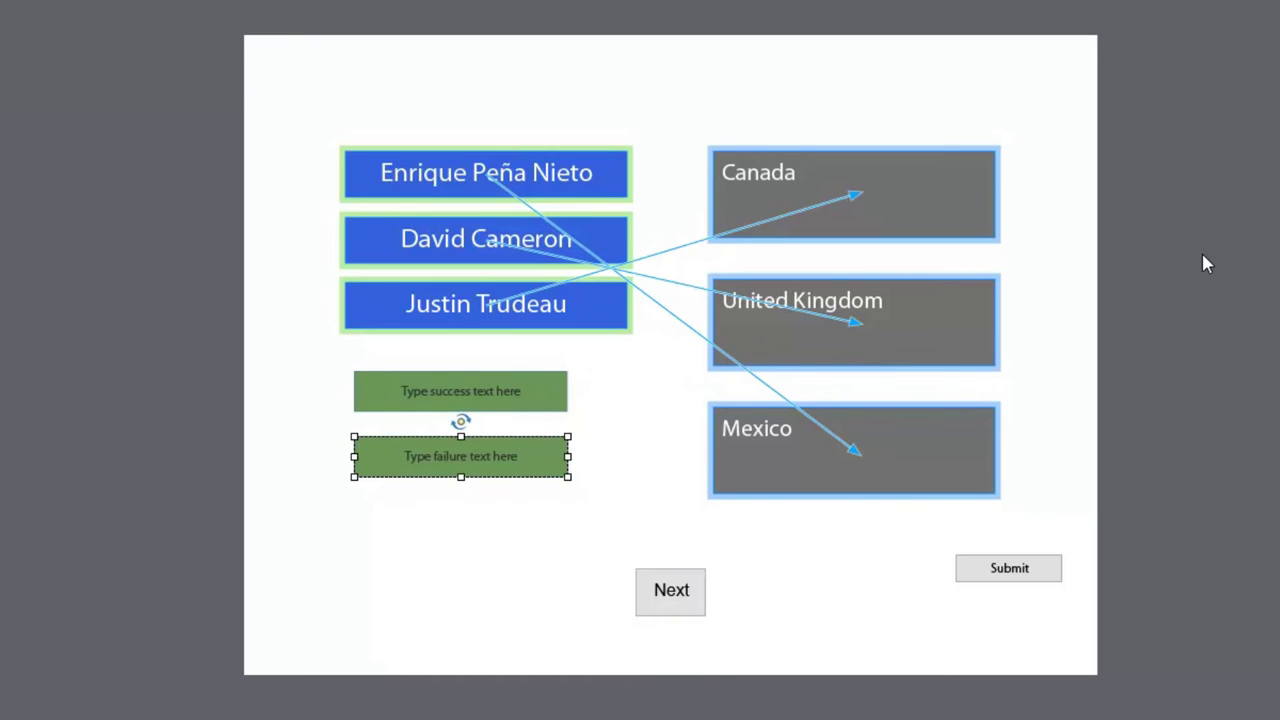
double_click(441, 396)
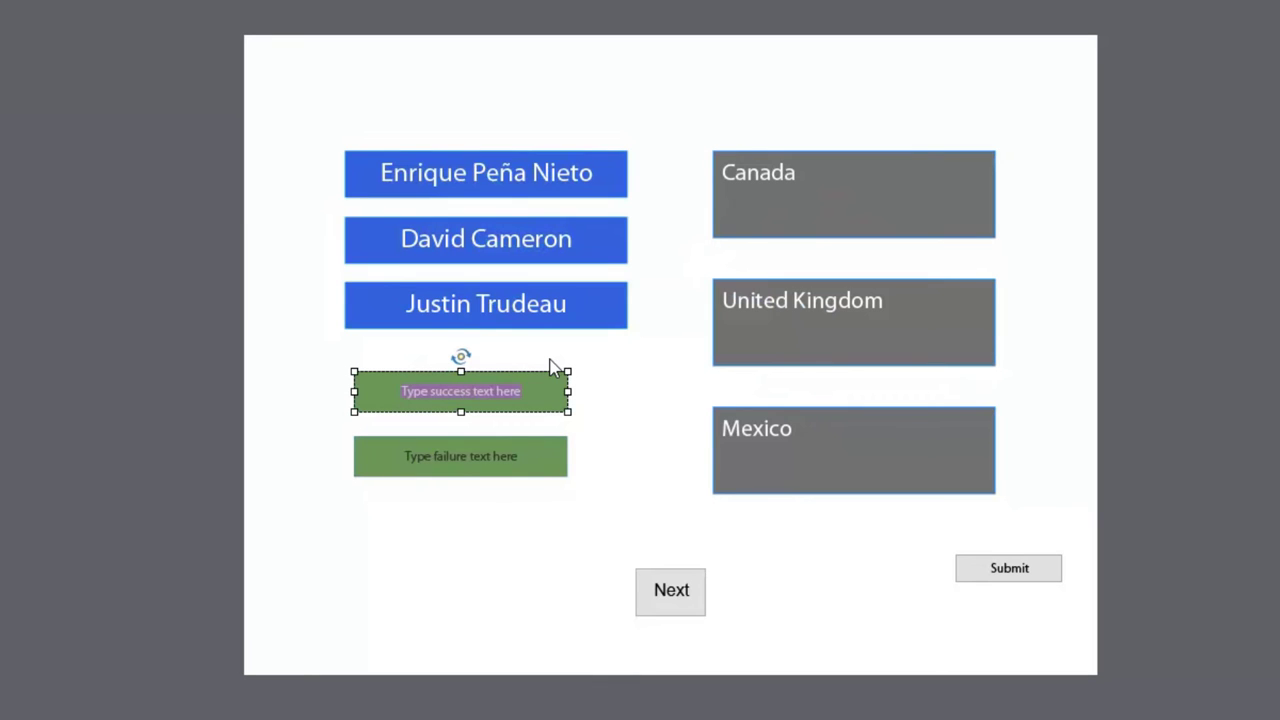
text(Correct.)
double_click(460, 458)
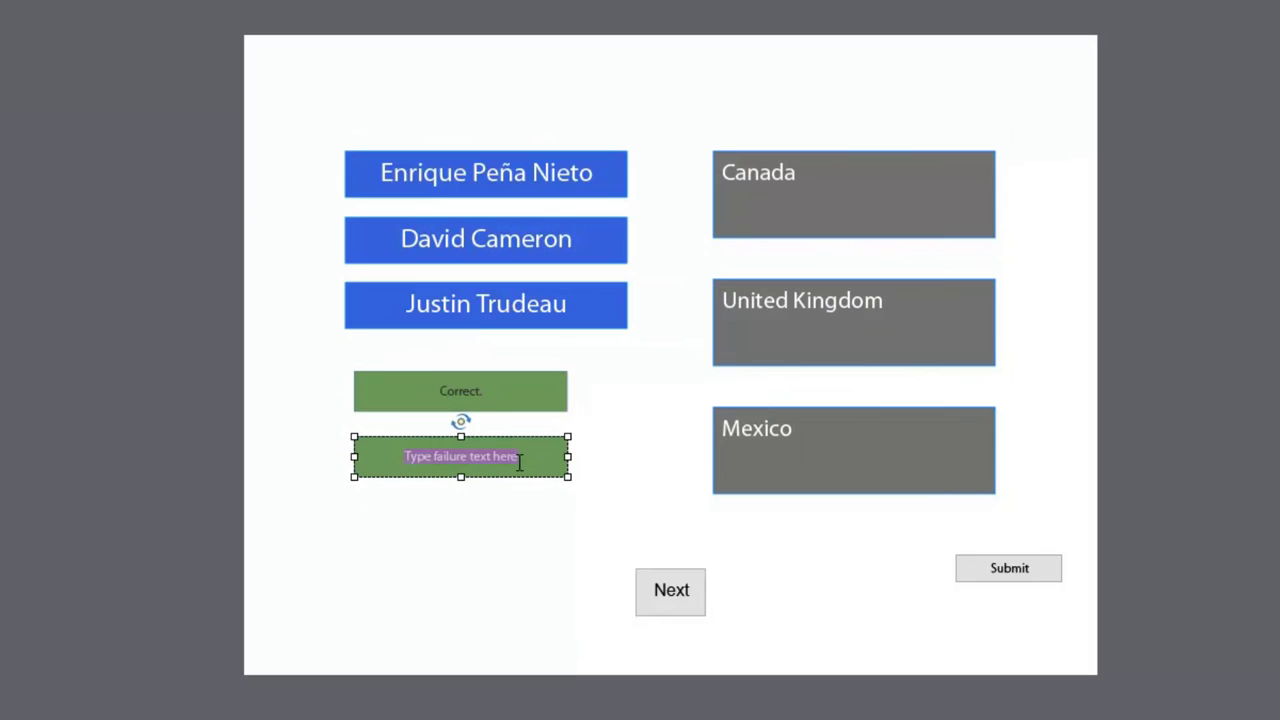
text(Incorrect)
Step: Include the drag-and-drop interaction in the quiz at 10 points, with Report Answers enabled
click(1155, 327)
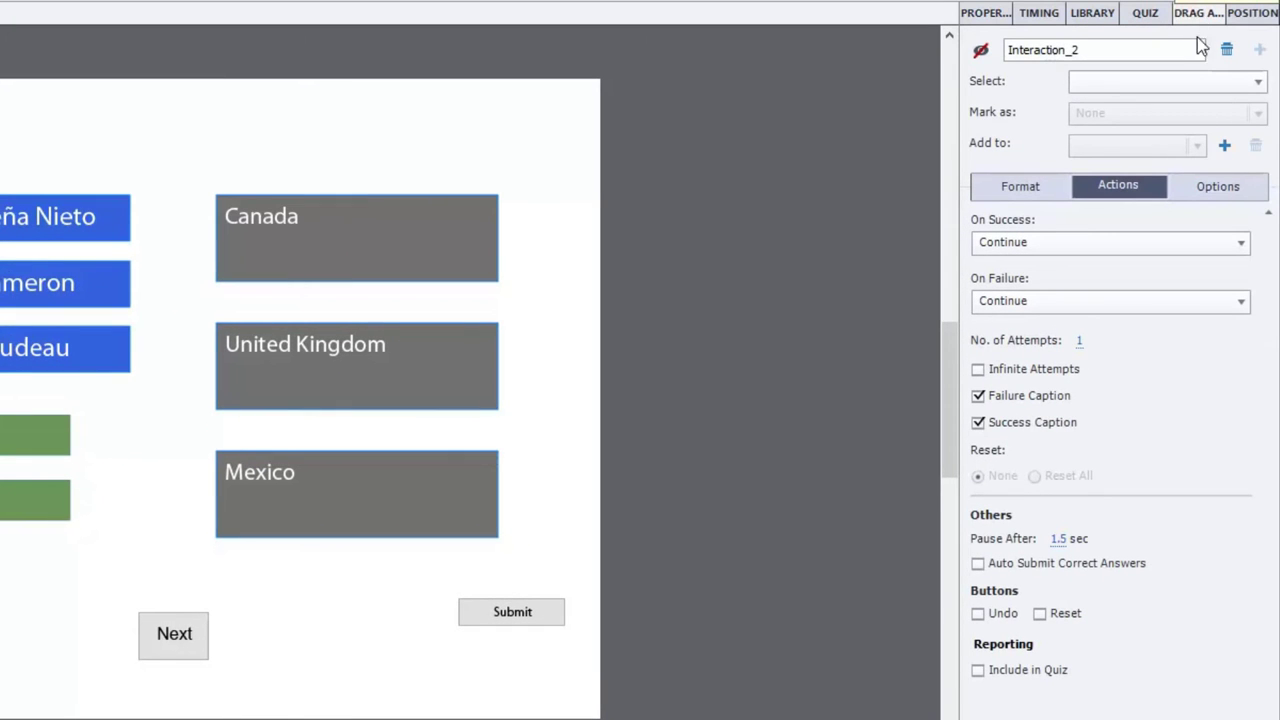
click(980, 51)
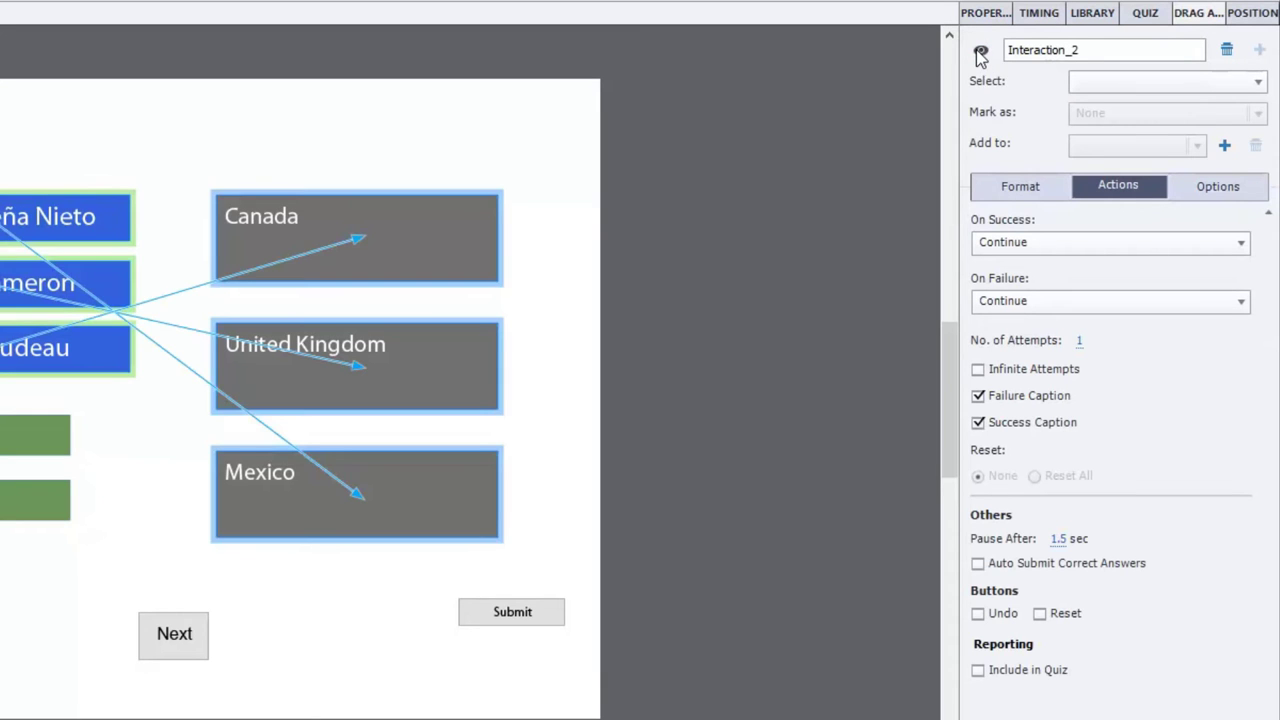
click(980, 52)
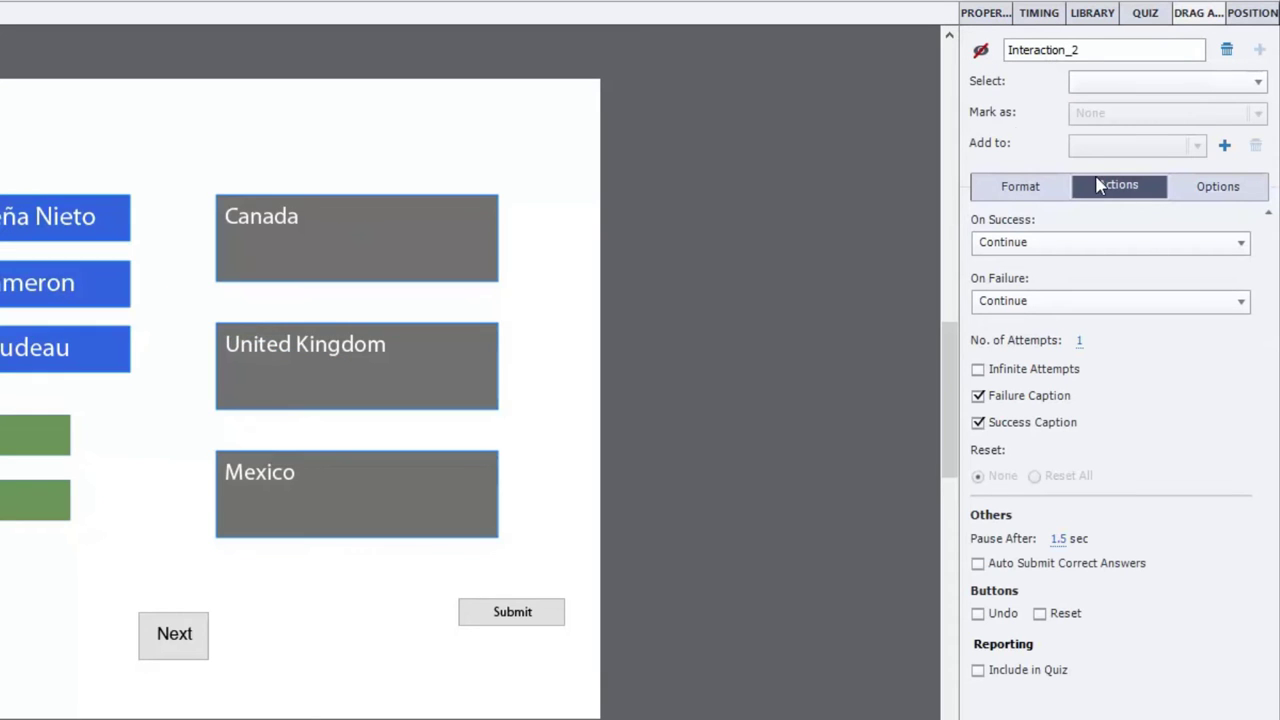
click(978, 670)
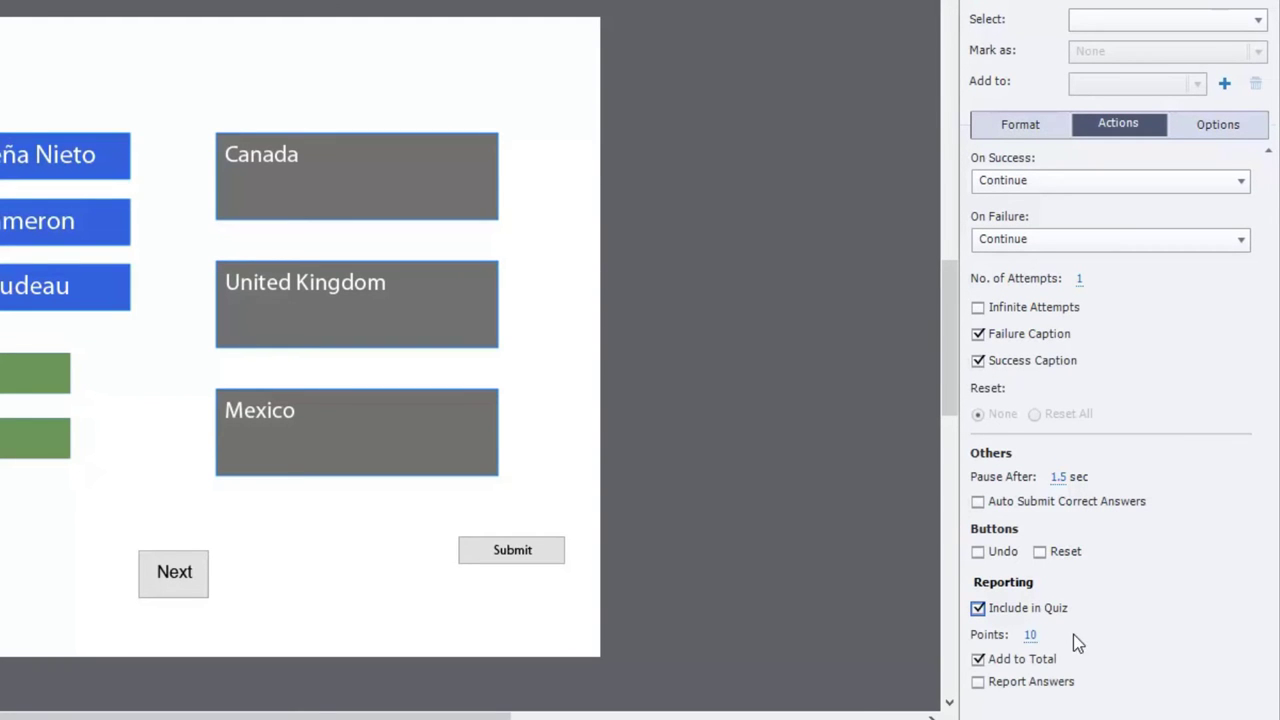
click(978, 682)
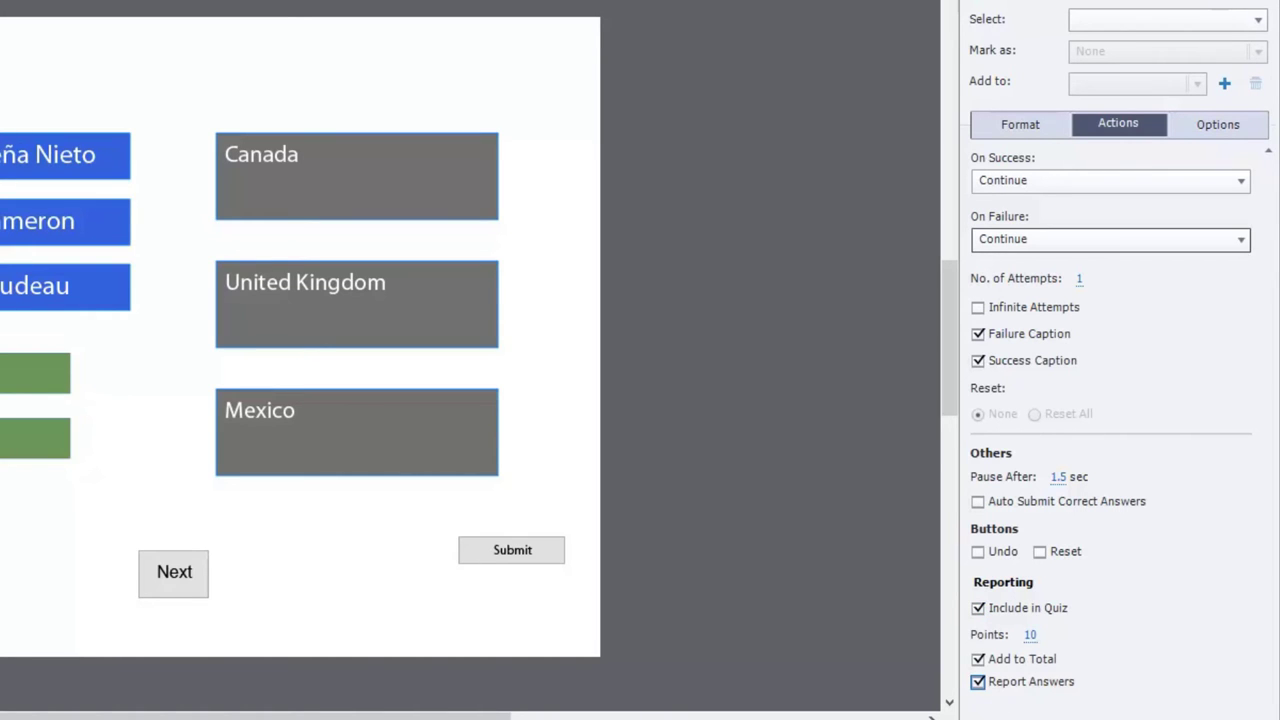
click(1024, 126)
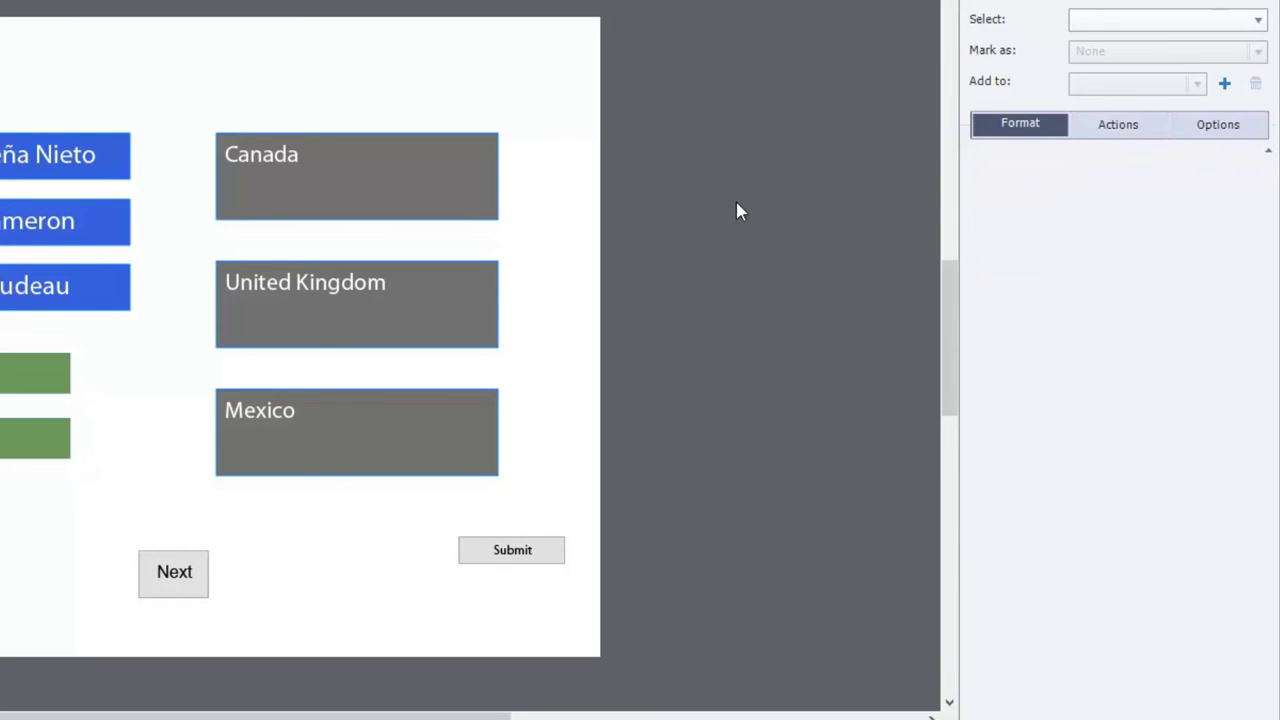
Step: Anchor dropped names to the bottom-right corner of the three country targets
drag(557, 278, 338, 490)
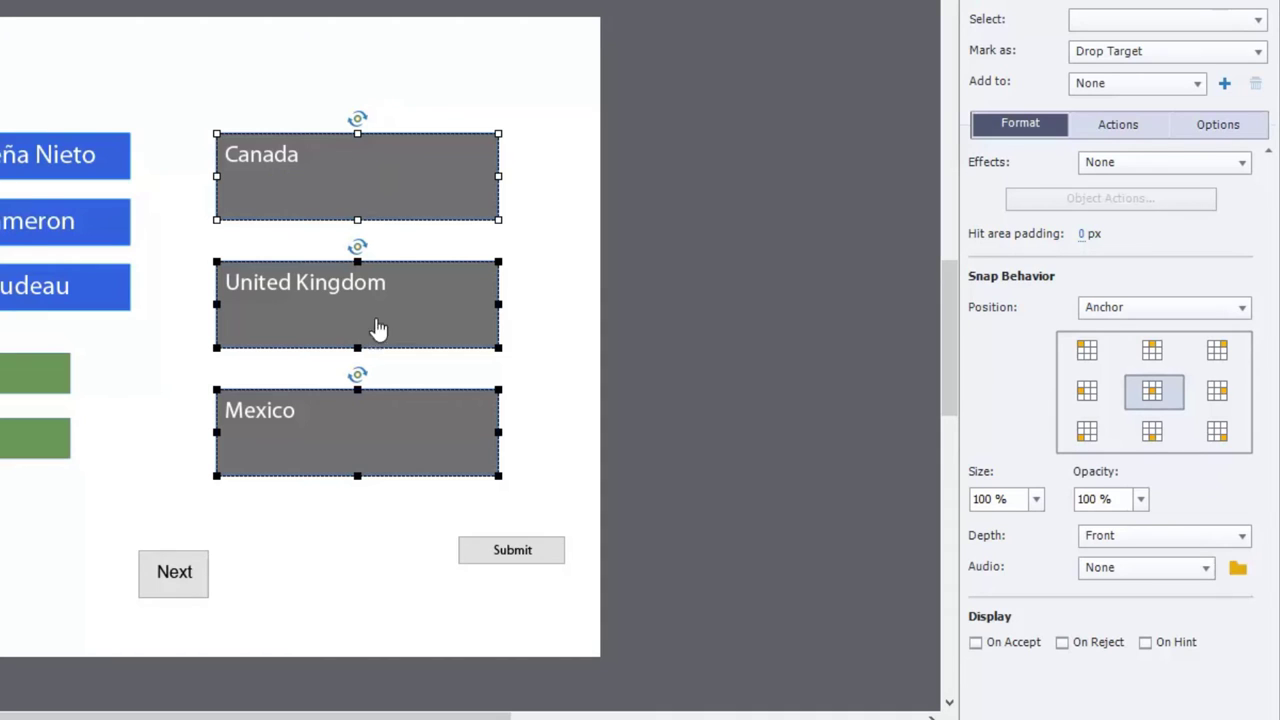
click(1214, 436)
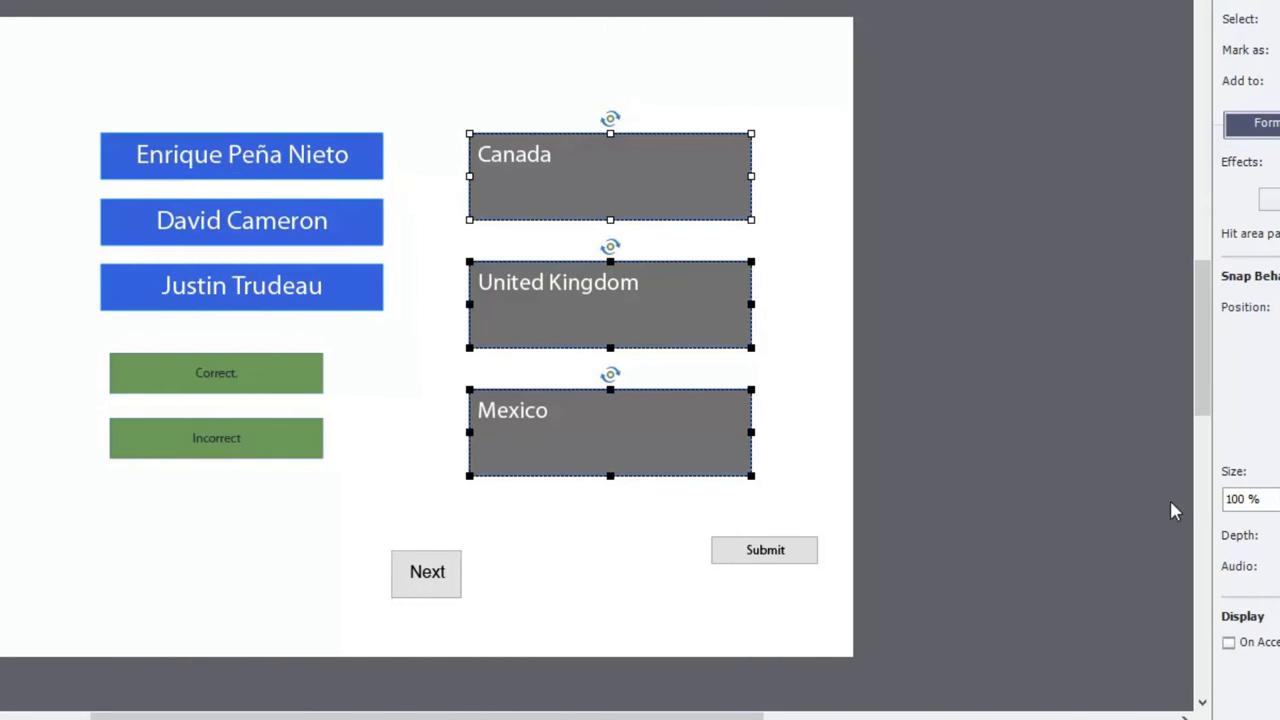
click(990, 240)
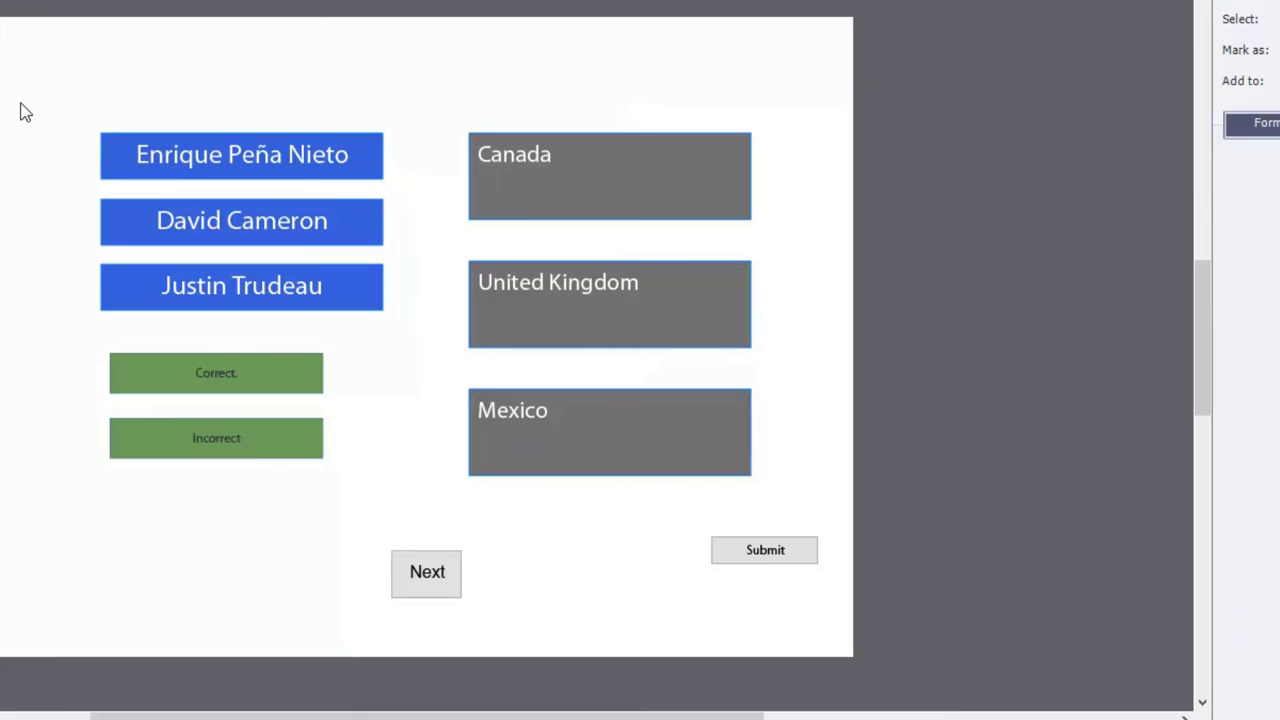
Step: Give the three leader-name drag sources the Zoom In effect
drag(55, 103, 370, 354)
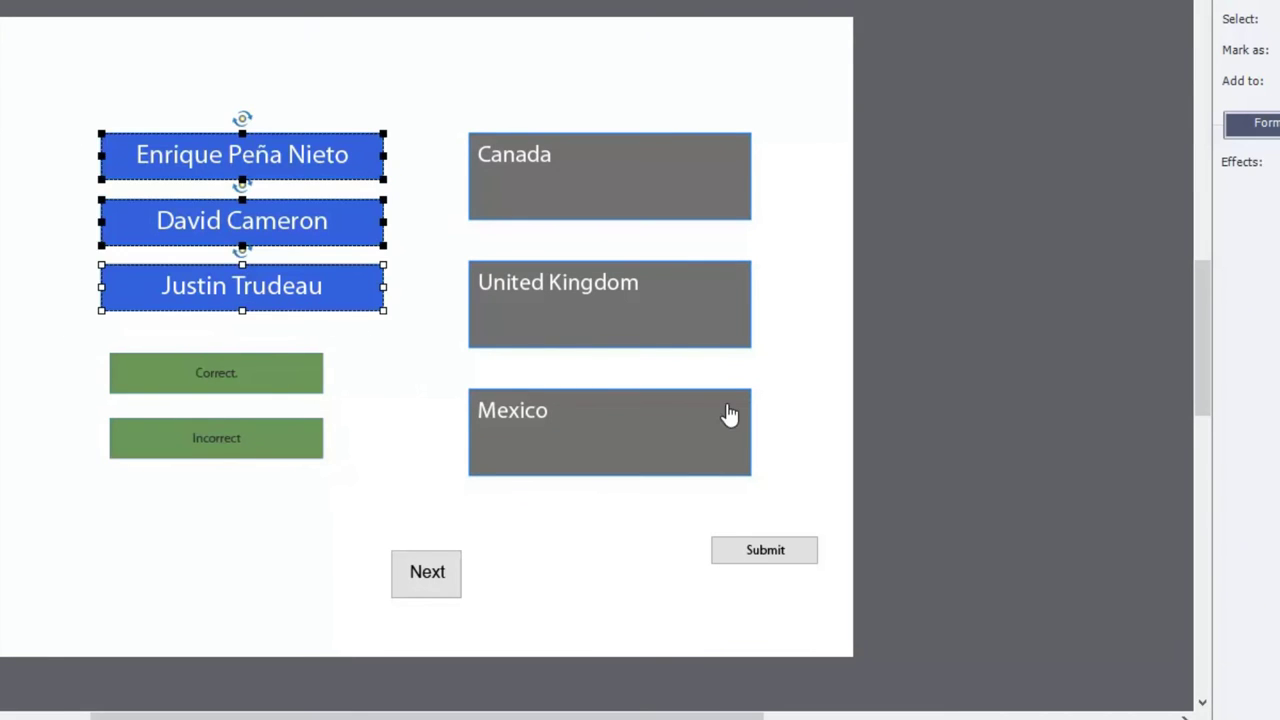
click(1148, 168)
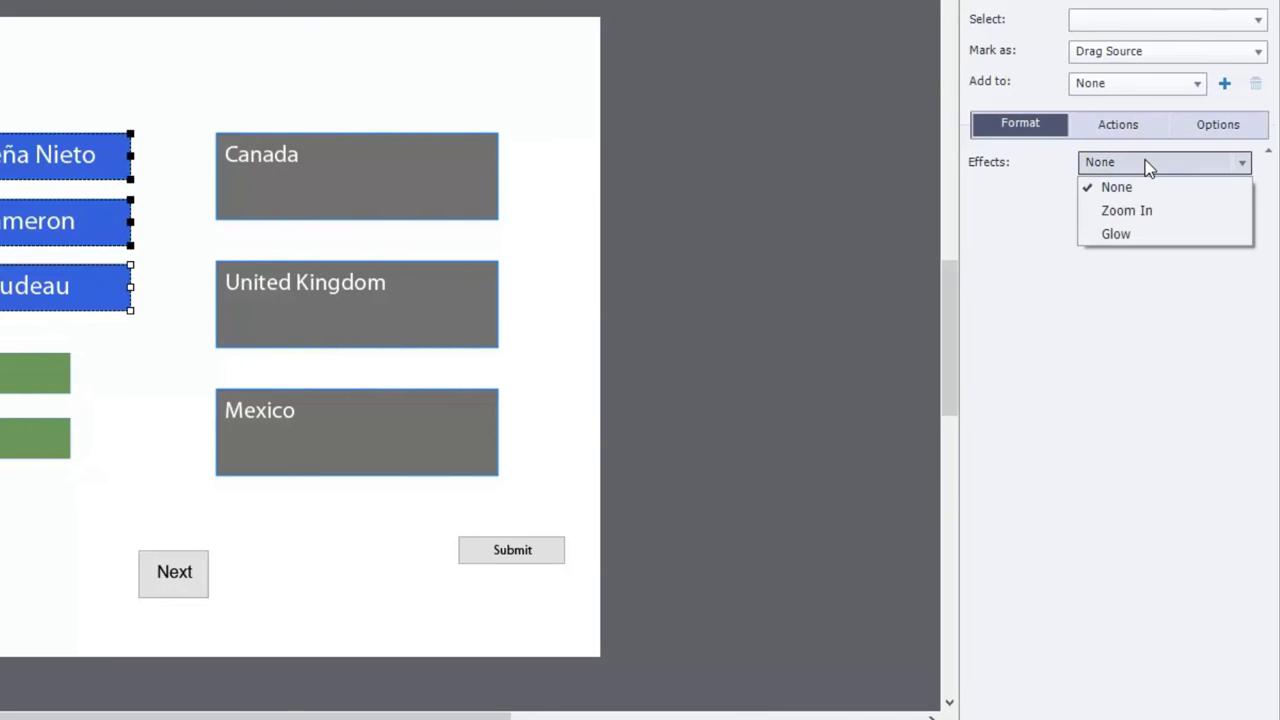
click(1146, 210)
click(818, 258)
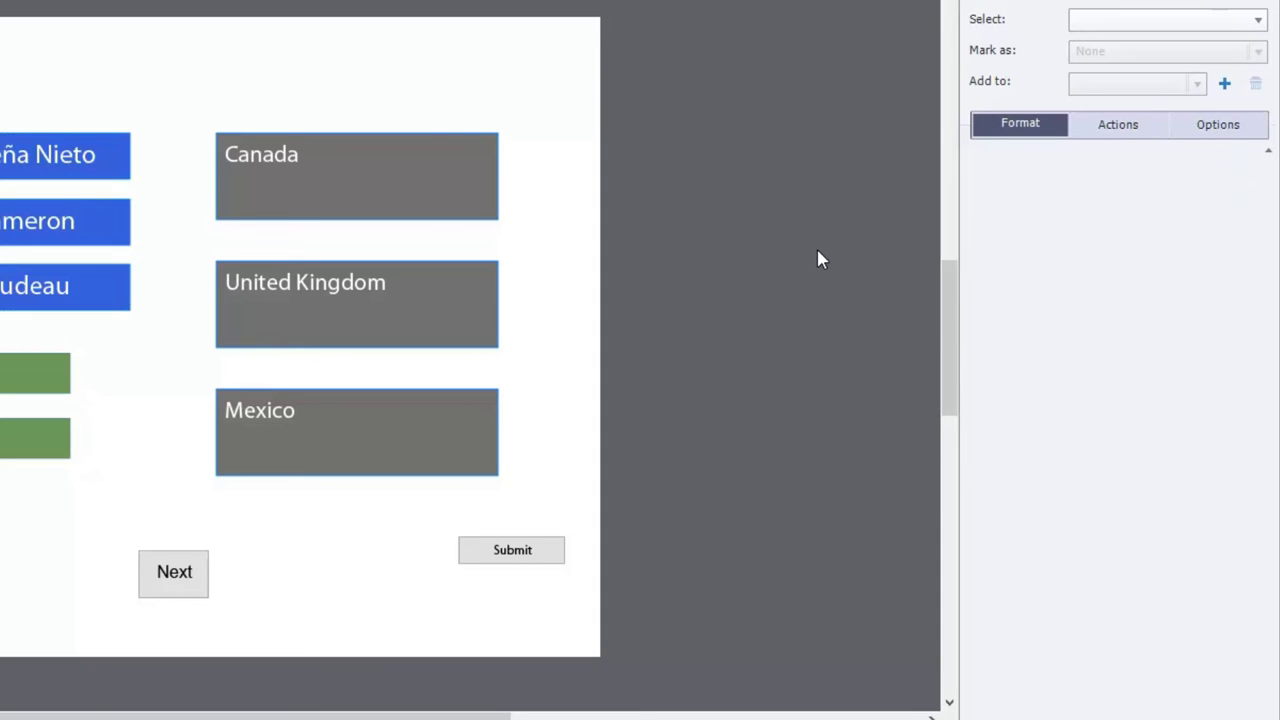
click(1197, 126)
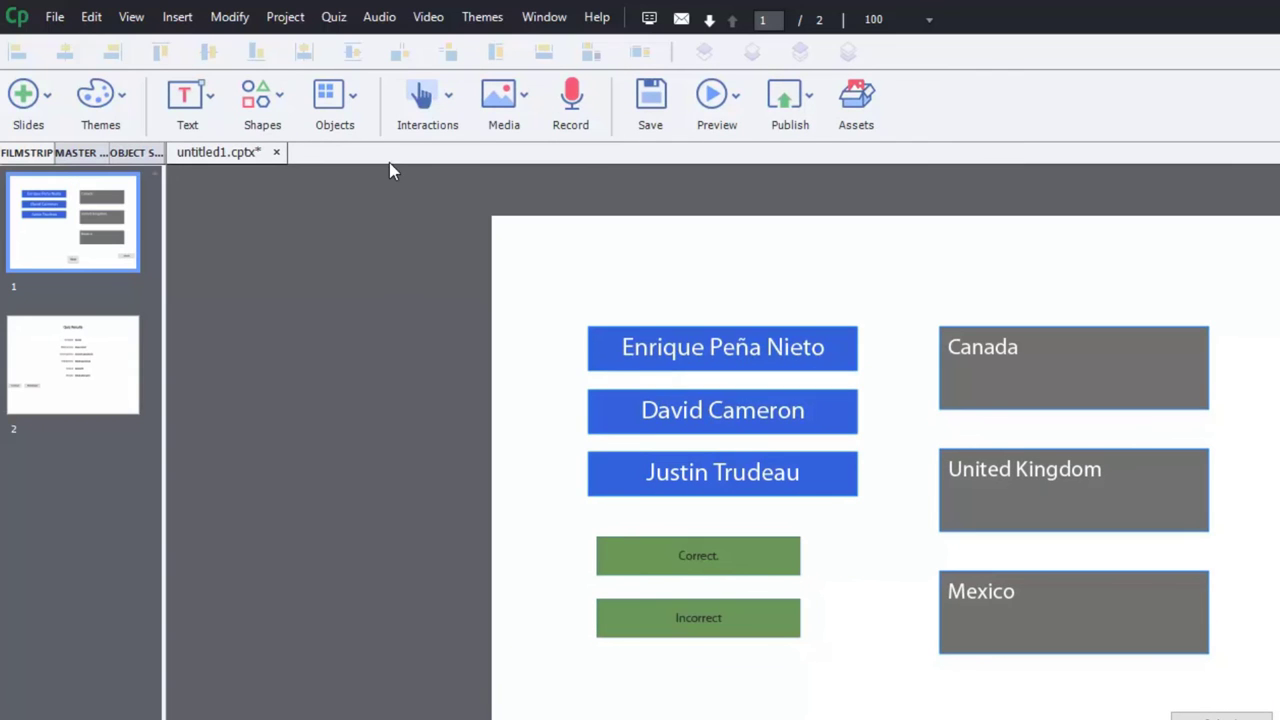
Step: Draw a cyan rectangle below the feedback captions and start editing text inside it
click(183, 70)
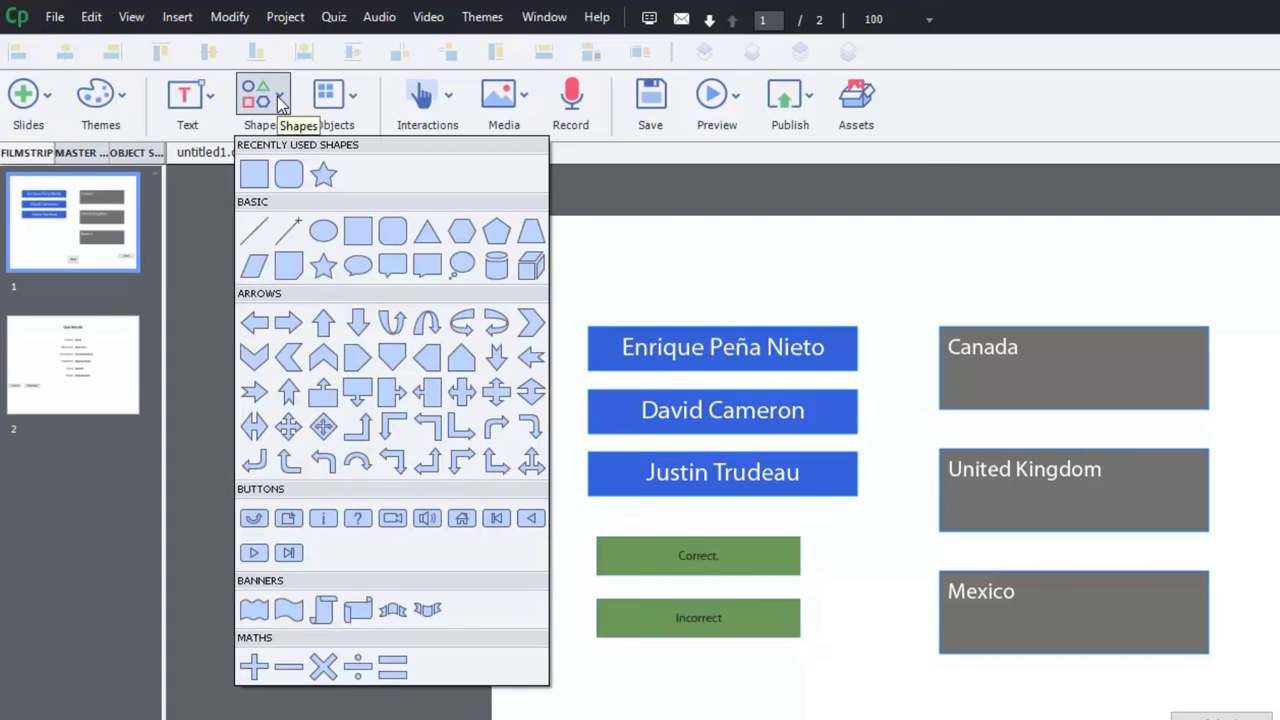
click(256, 175)
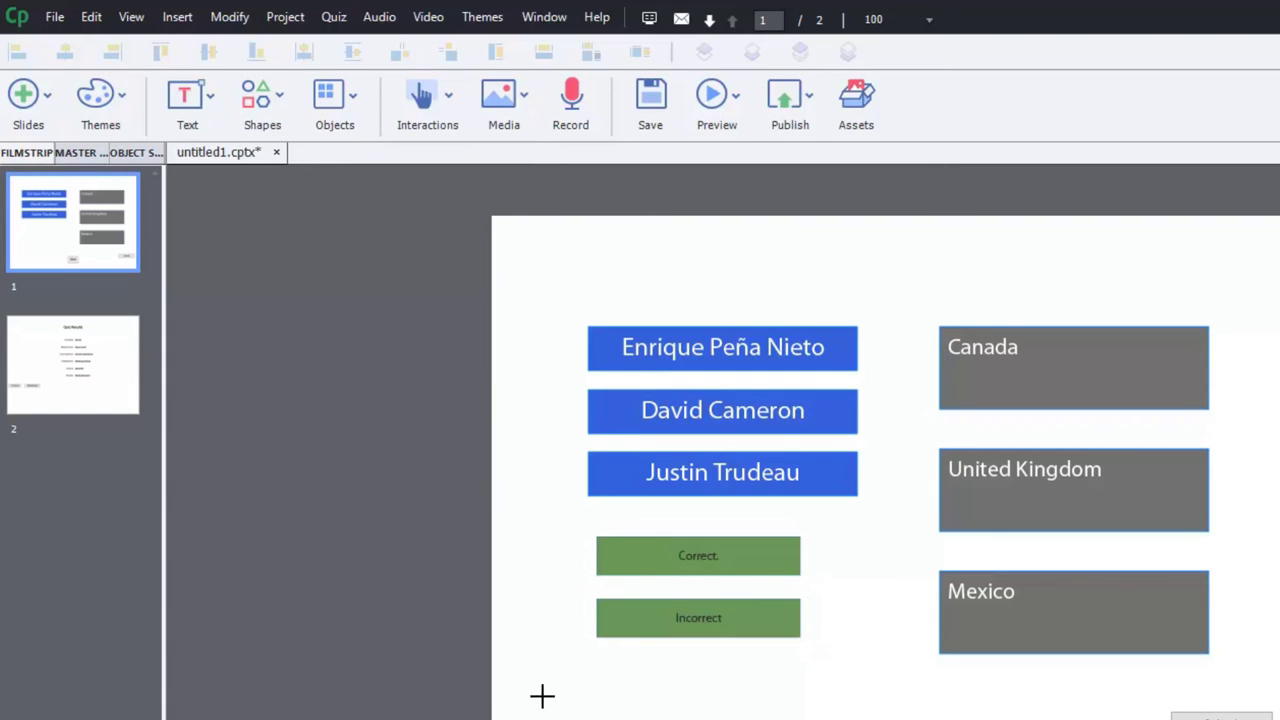
drag(542, 696, 849, 719)
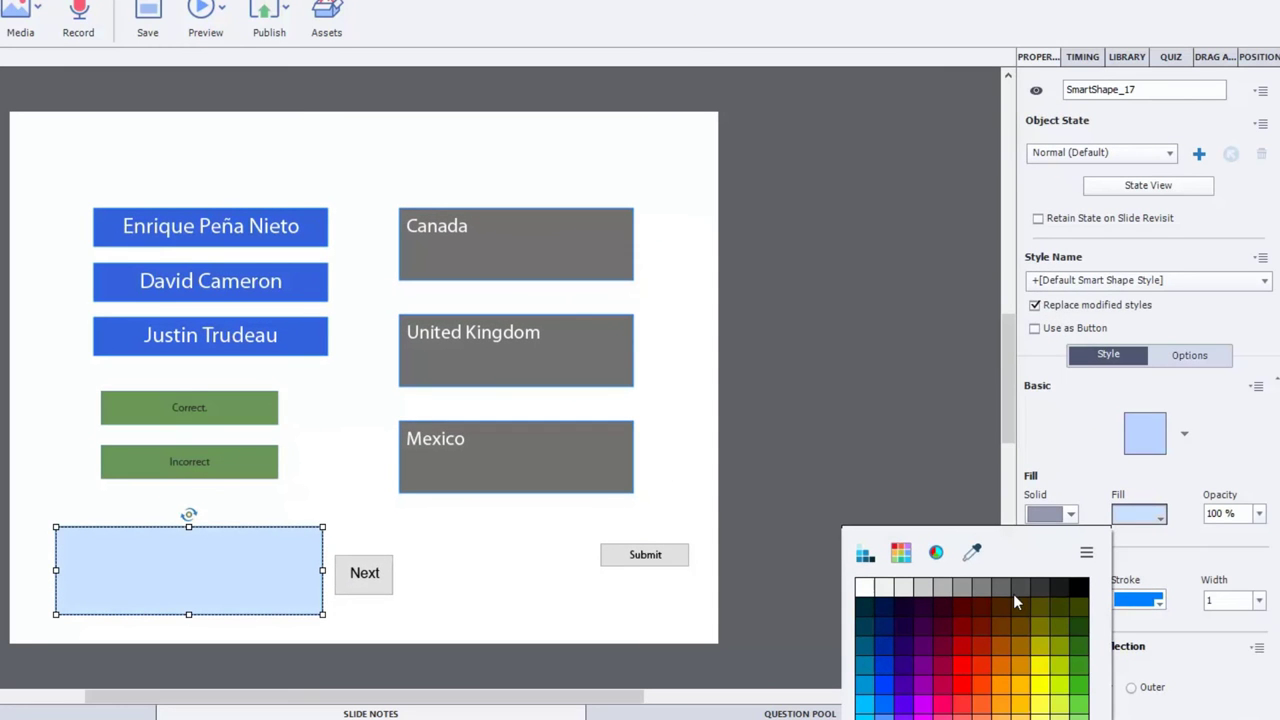
click(868, 705)
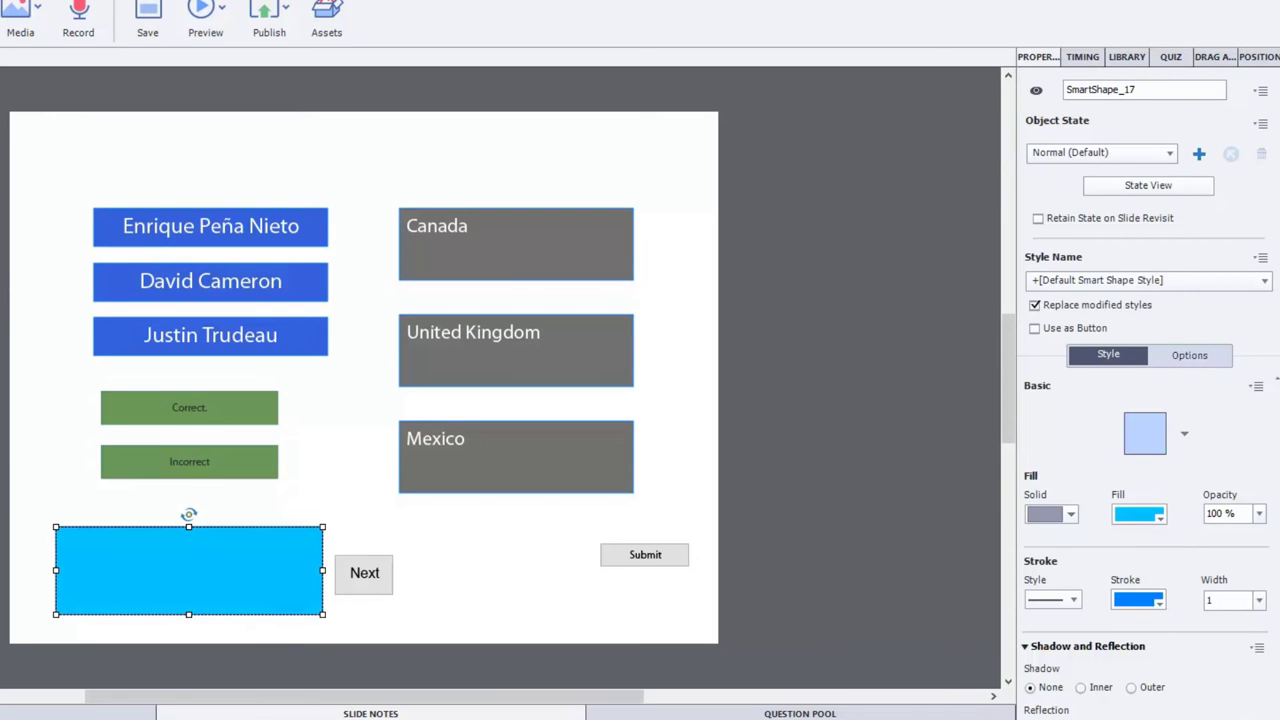
double_click(230, 592)
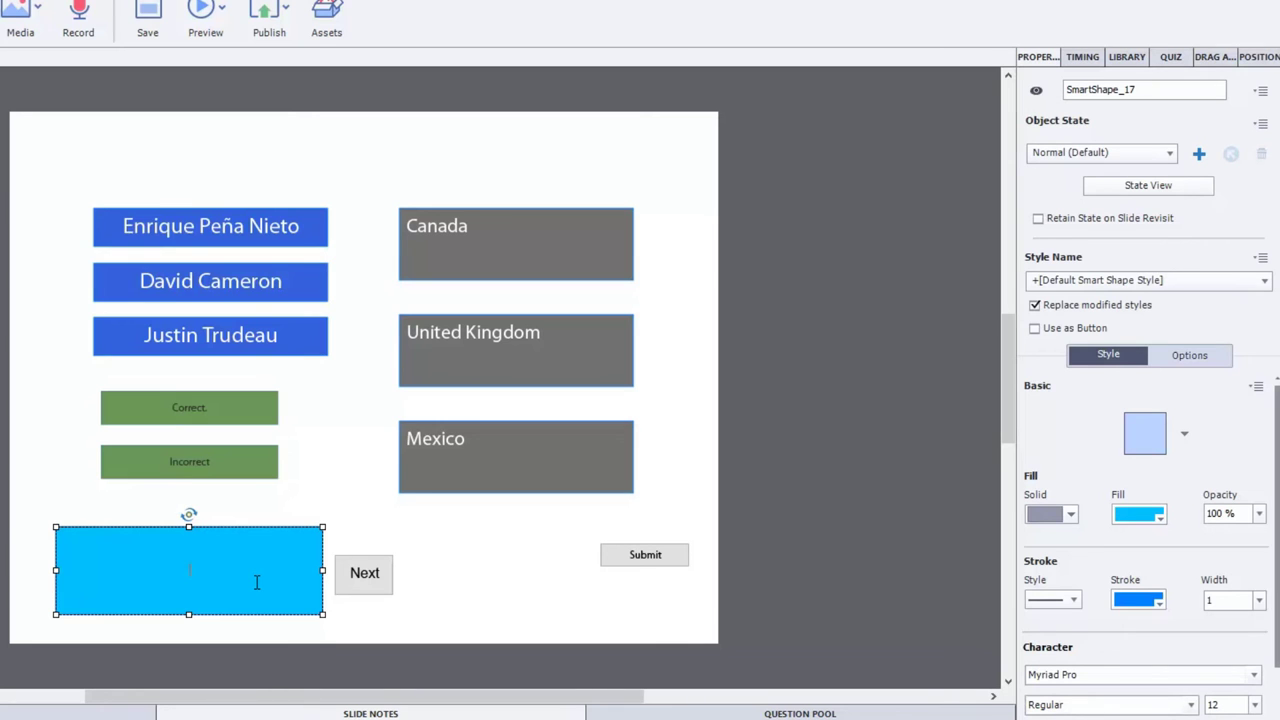
Step: Paste the three leader-country sentences into the box and place Next below Submit
text(Enrique Peña Nieto is the President of Mexico David Cameron is the Prime Minster of the United Kingdom. Justin Trudeau is the Prime Minster of Canada)
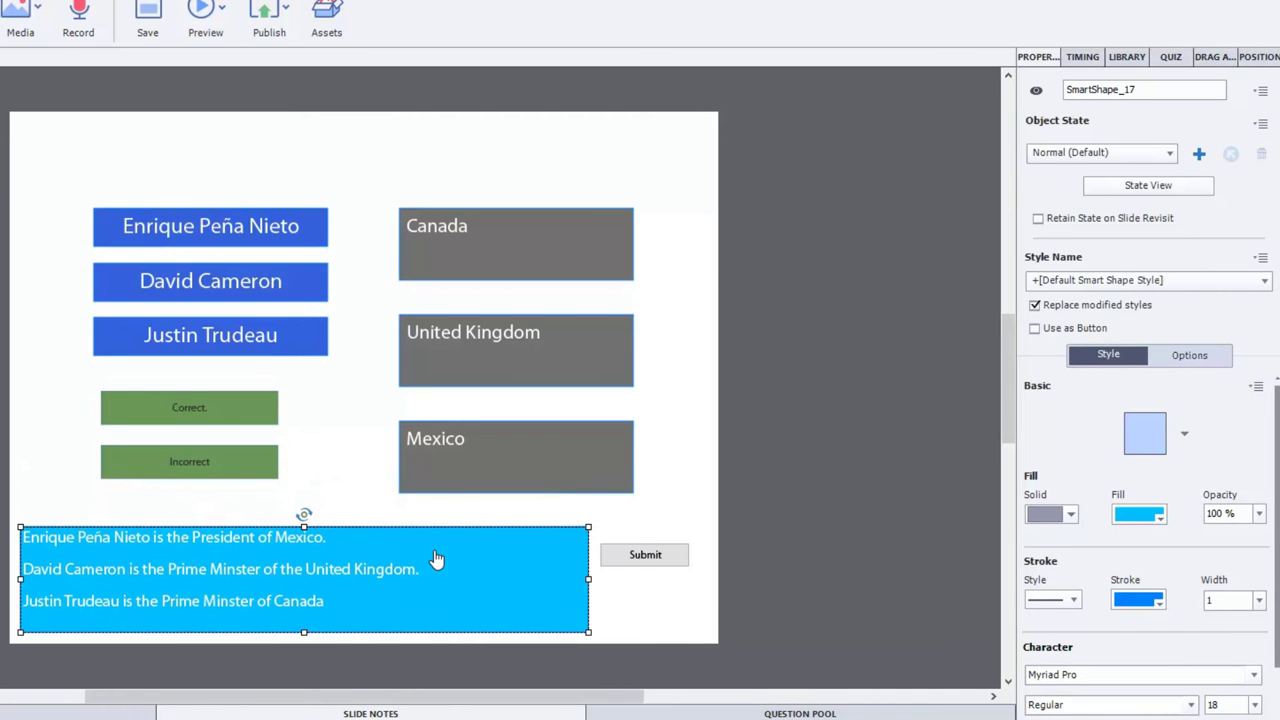
drag(437, 560, 230, 606)
drag(381, 594, 668, 607)
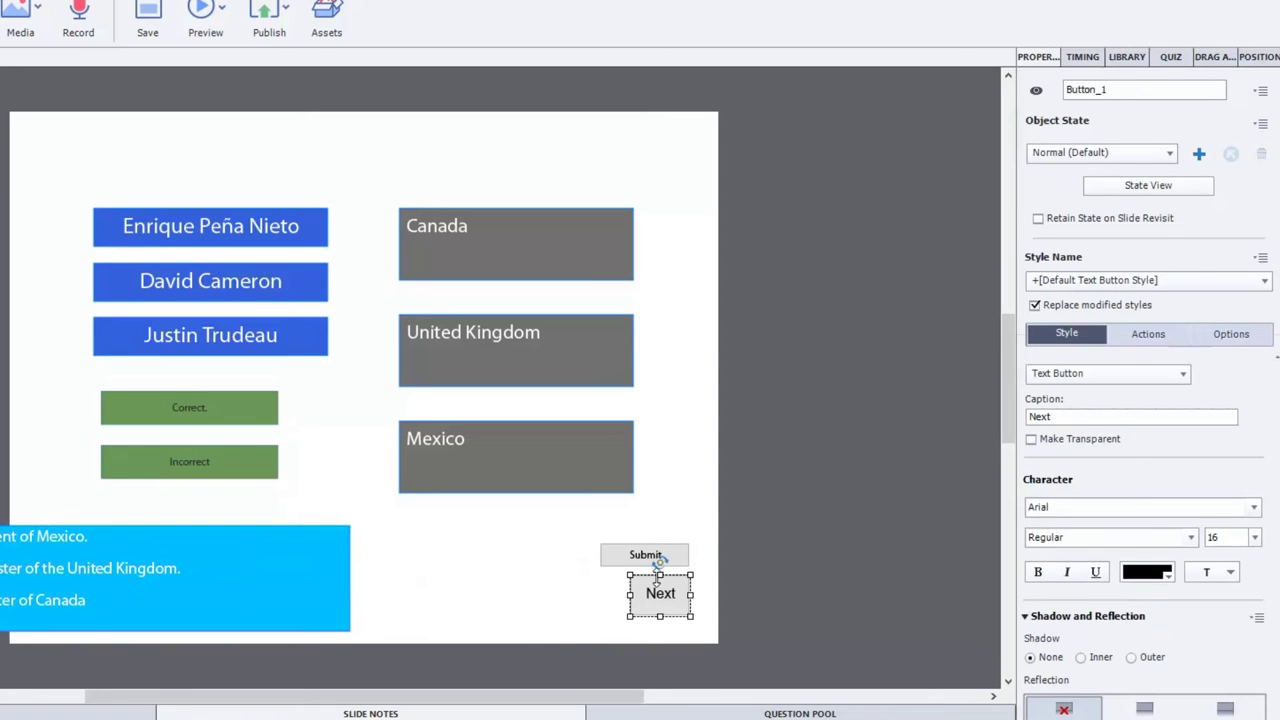
click(612, 556)
shift+click(659, 597)
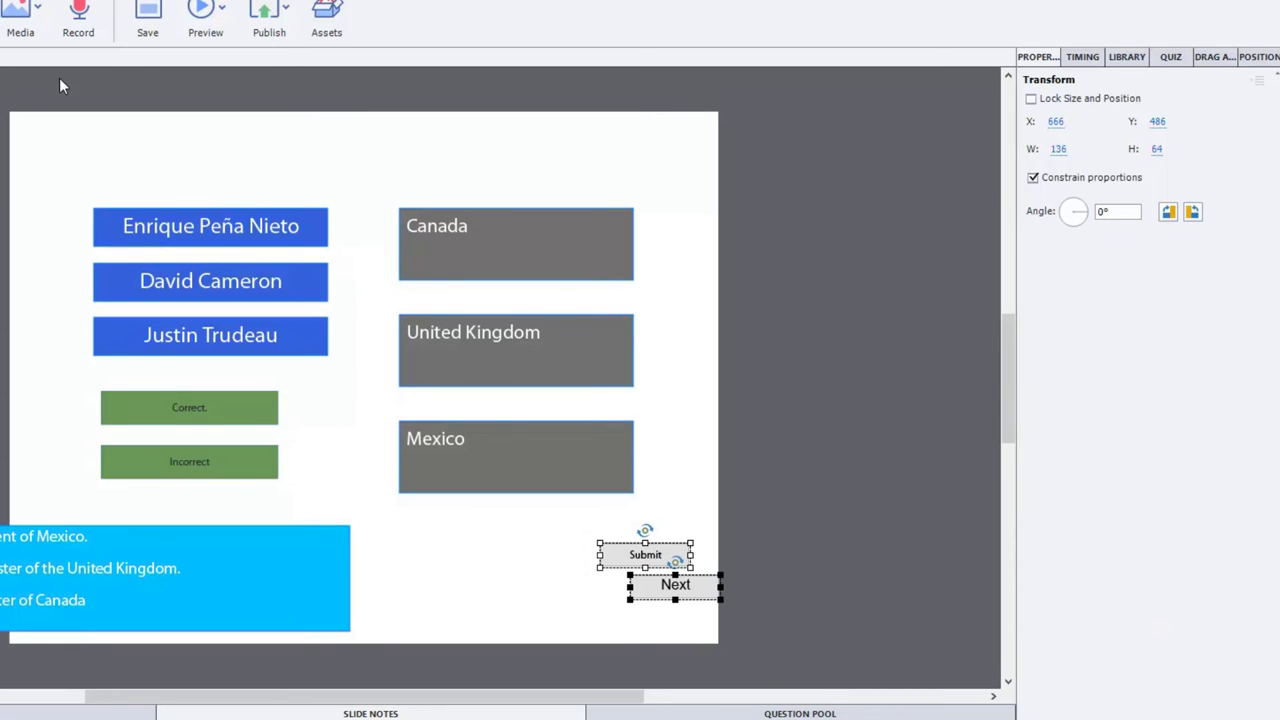
click(745, 492)
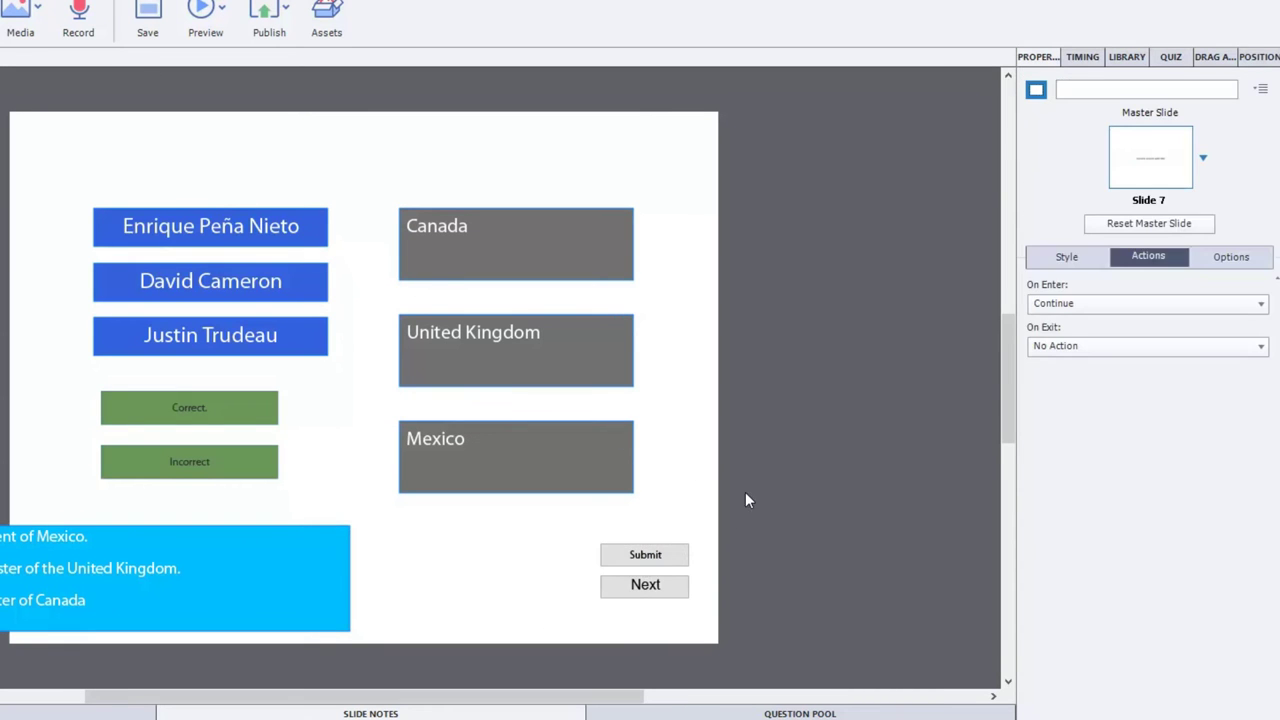
Step: Set the Submit button caption to 16 pt and move the explanation box back onto the slide
click(677, 554)
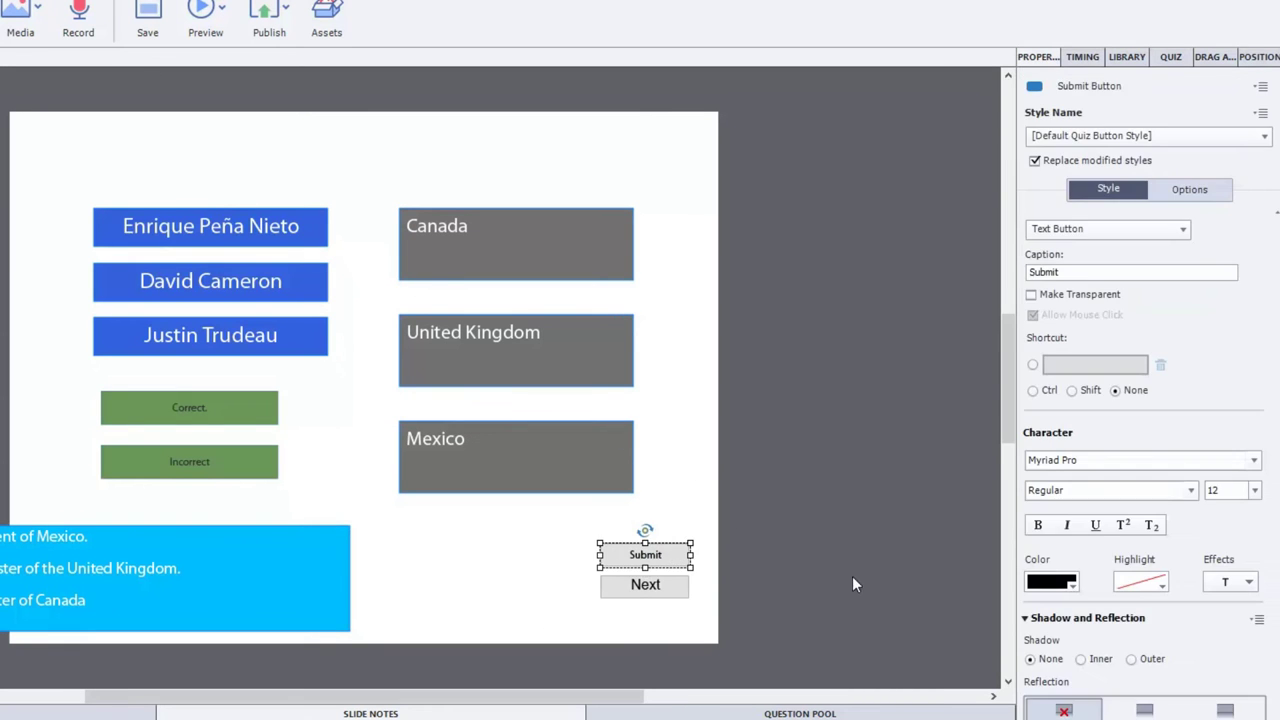
click(662, 592)
click(666, 560)
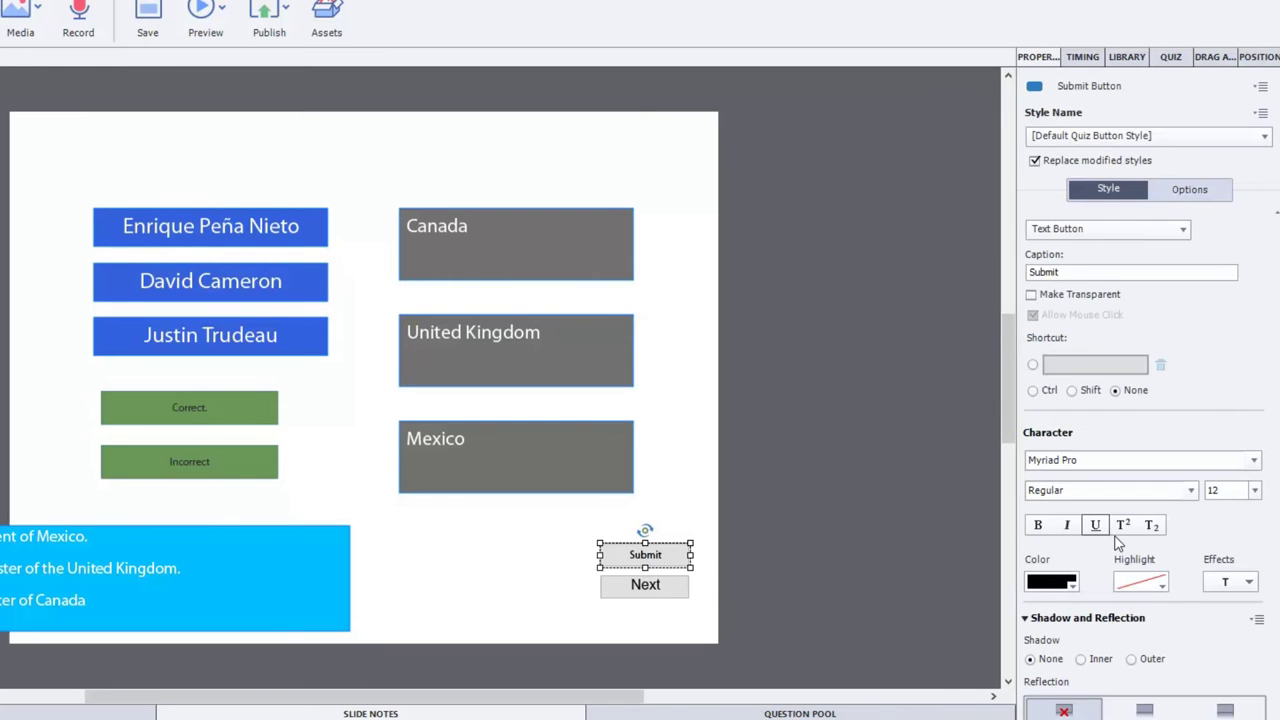
click(1228, 490)
text(16)
key(Return)
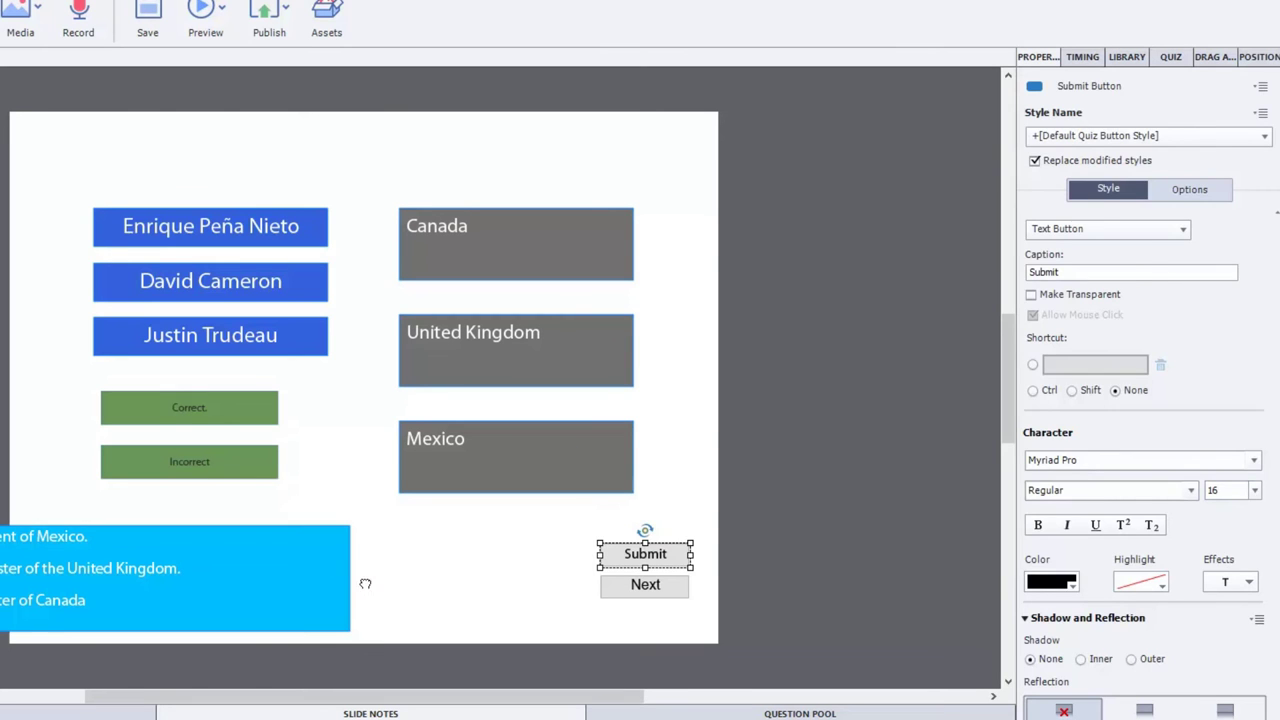
drag(363, 586, 553, 576)
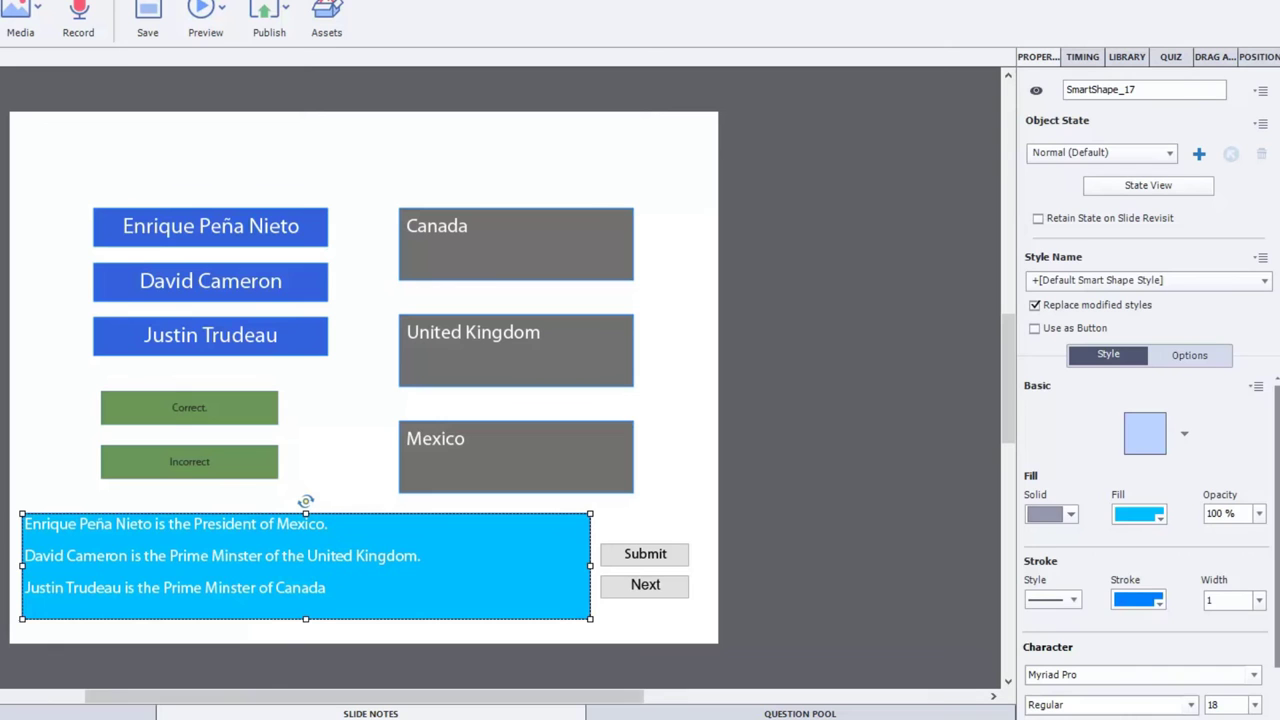
Step: Set the explanation box's fill opacity to 0% and make its sentence text black
scroll(1276, 648, down, 3)
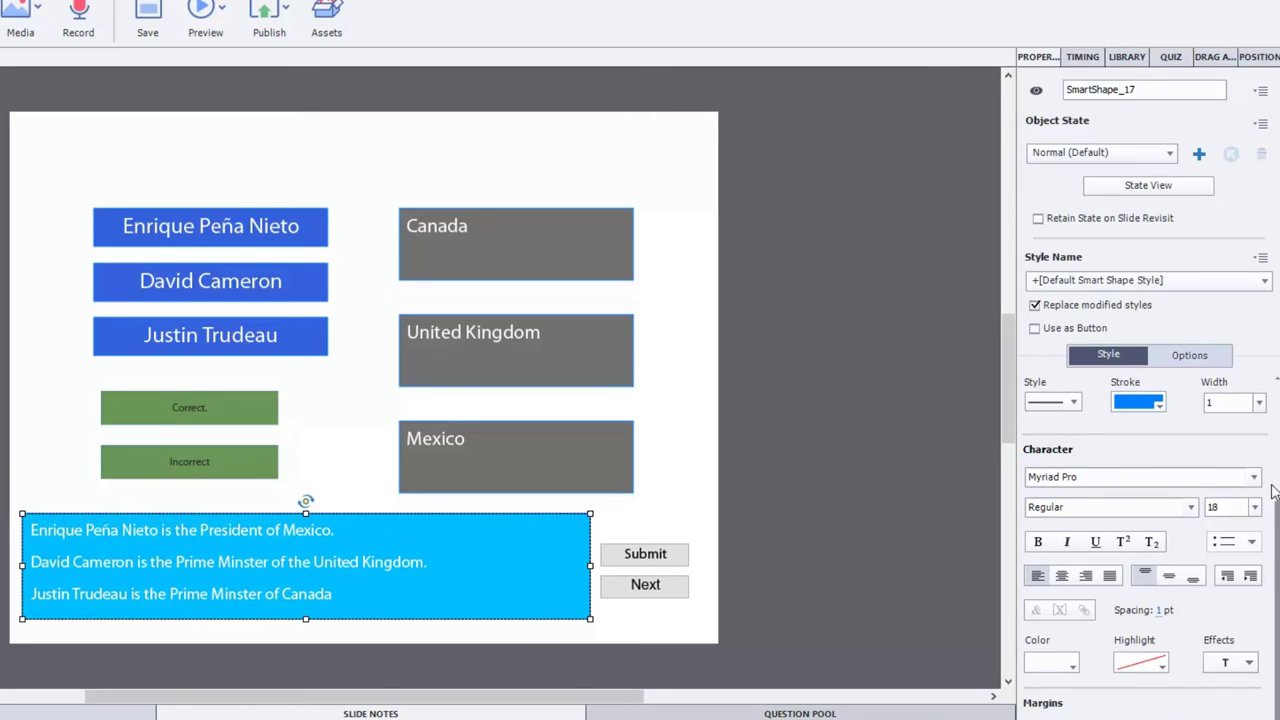
scroll(1268, 490, up, 2)
click(1260, 514)
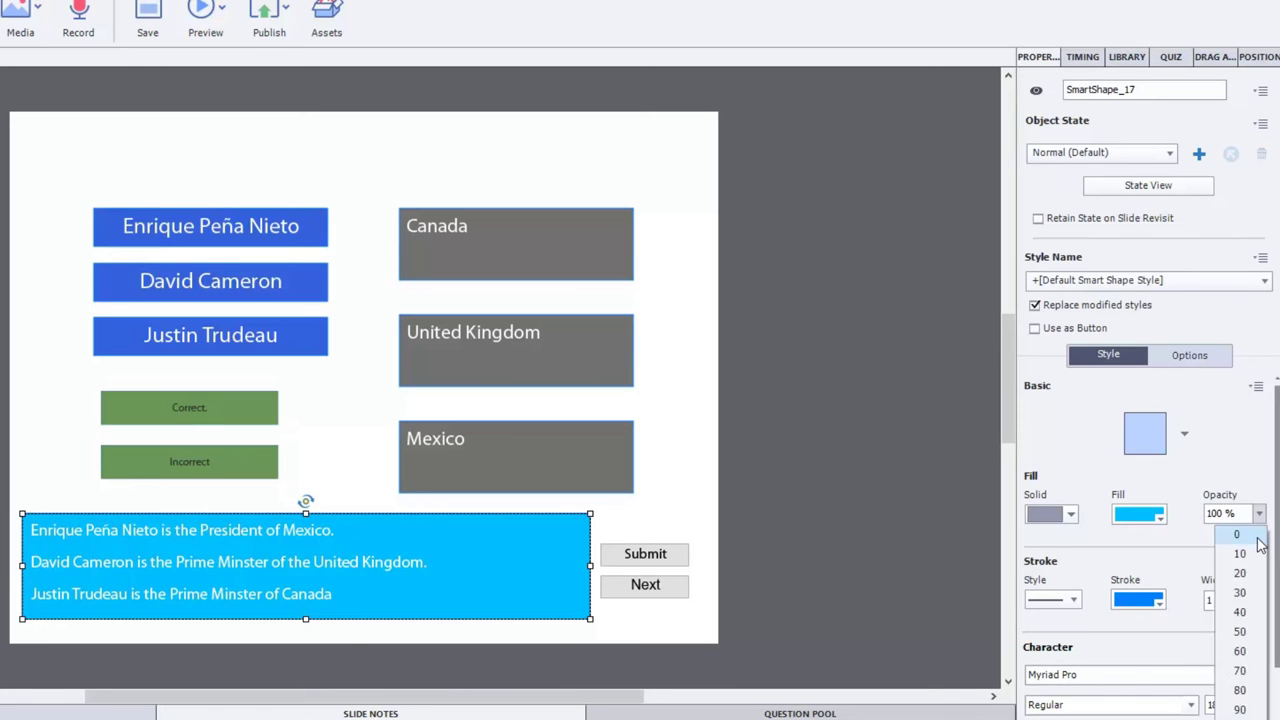
click(1233, 532)
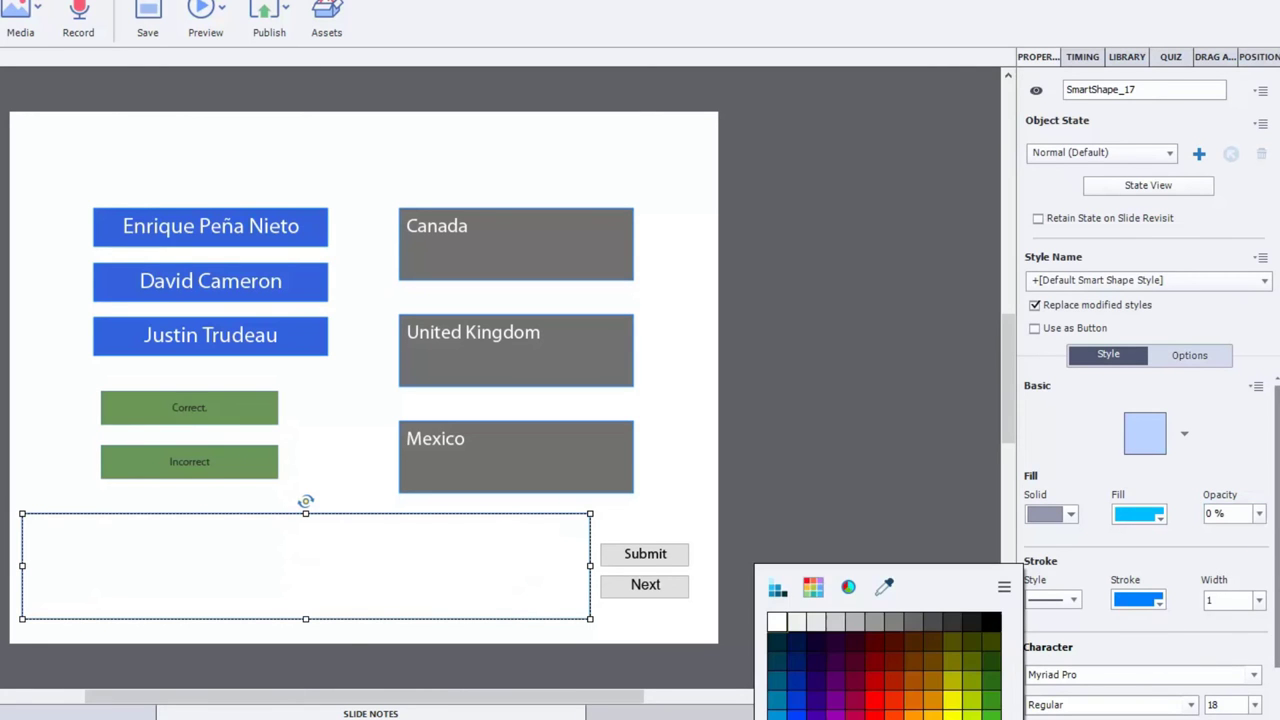
click(984, 615)
click(757, 291)
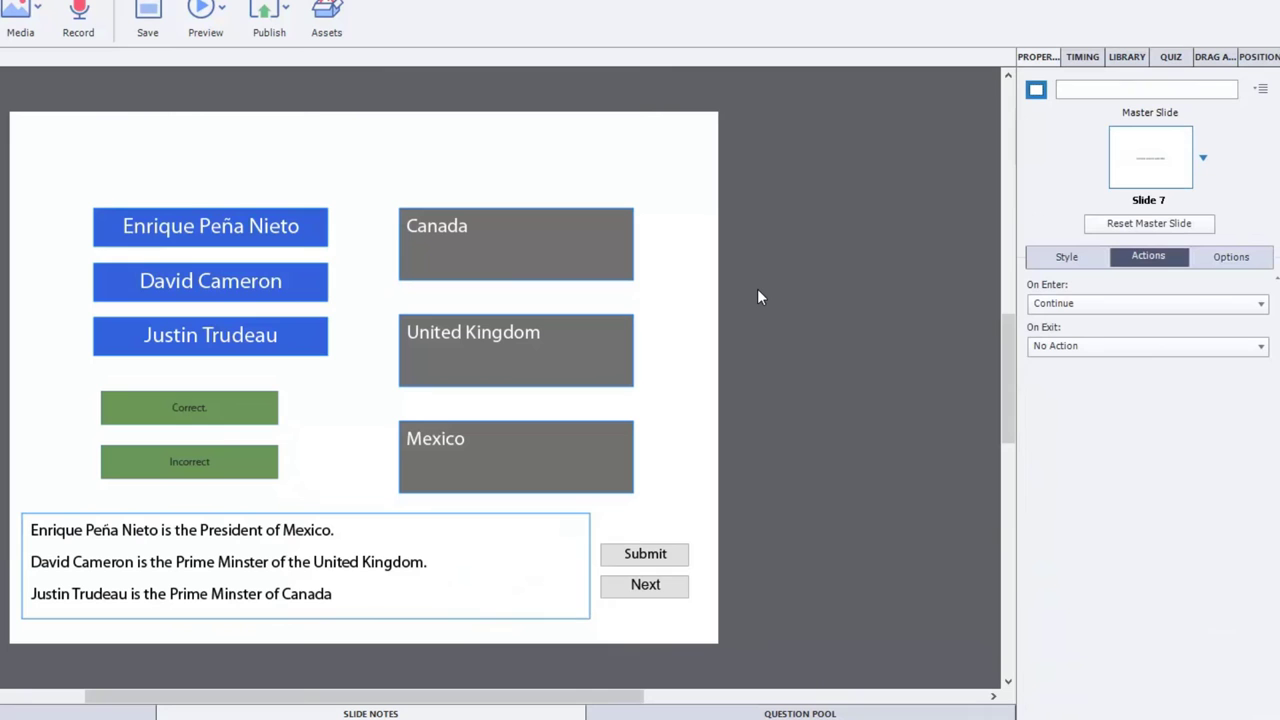
click(480, 534)
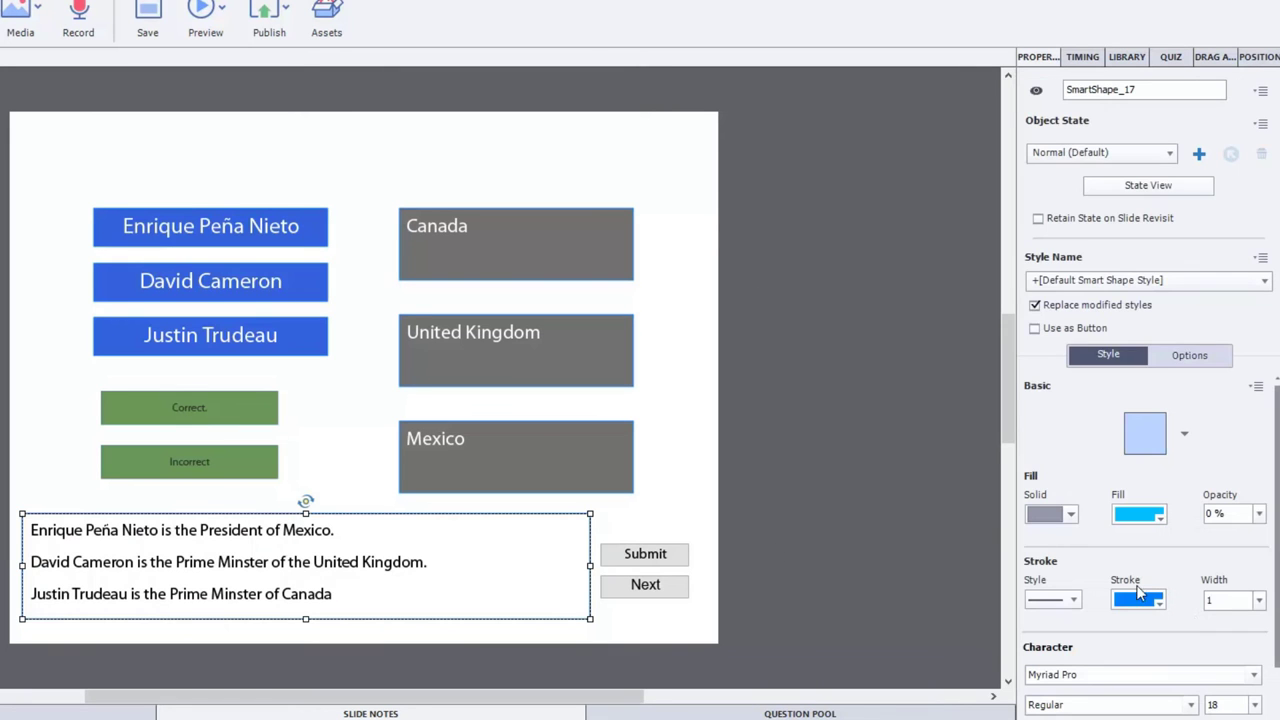
click(832, 450)
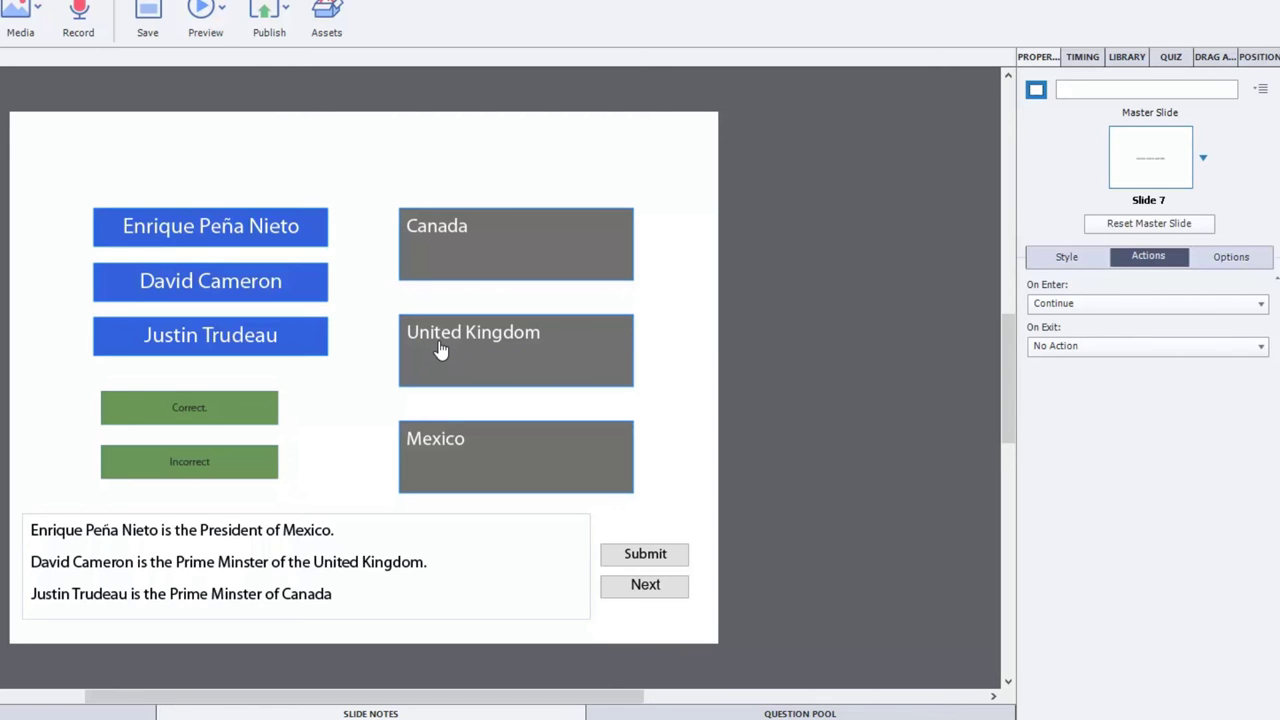
Step: Make the explanation box invisible in output and name it Review_Message
click(423, 543)
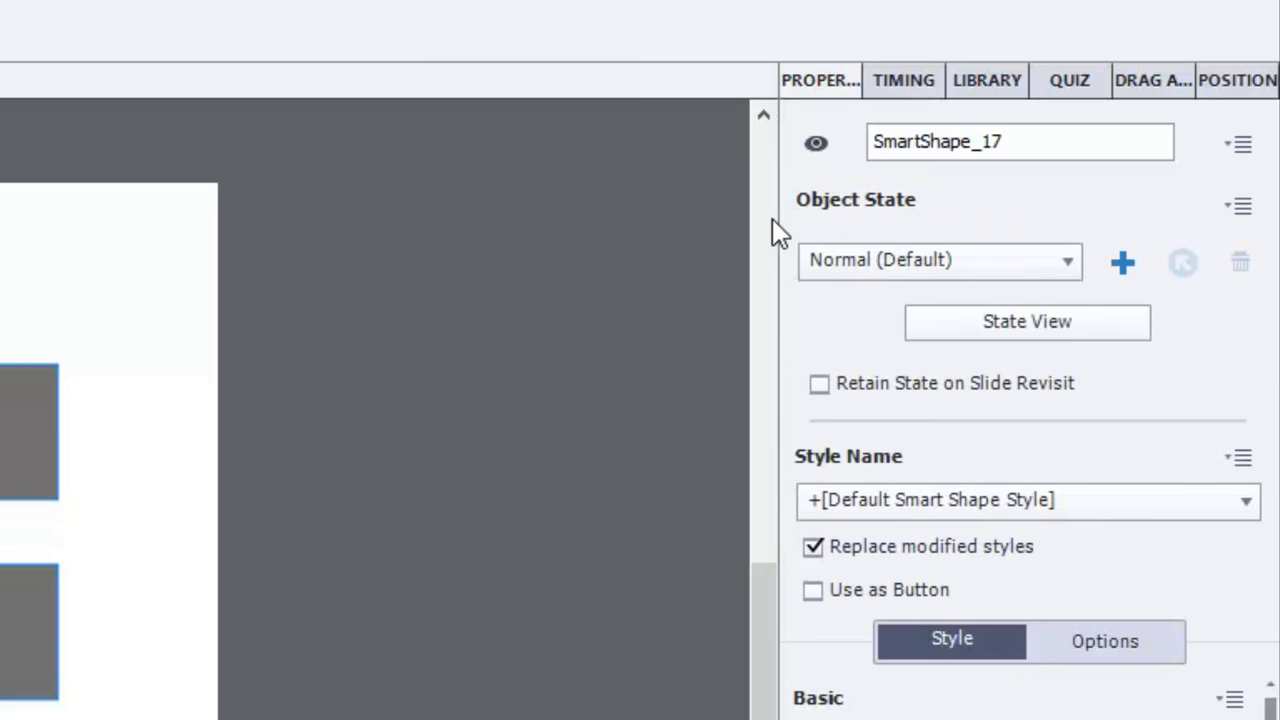
click(816, 144)
drag(1026, 140, 797, 130)
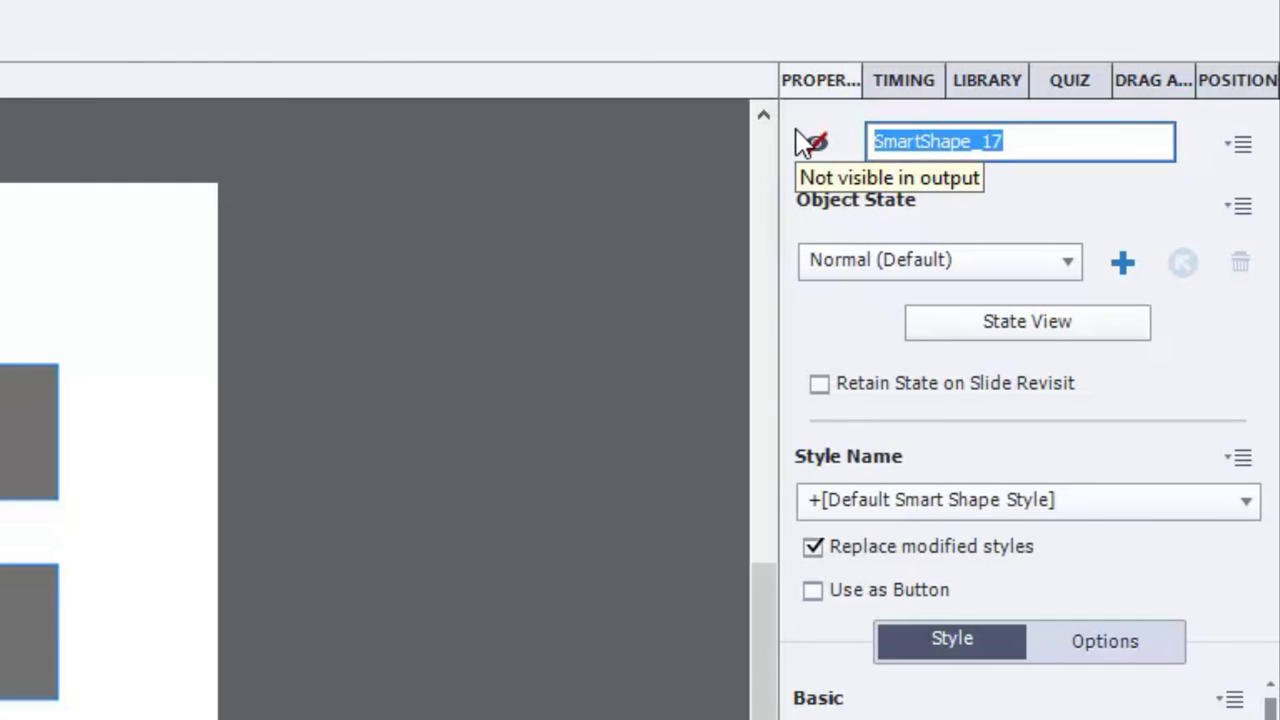
text(Review)
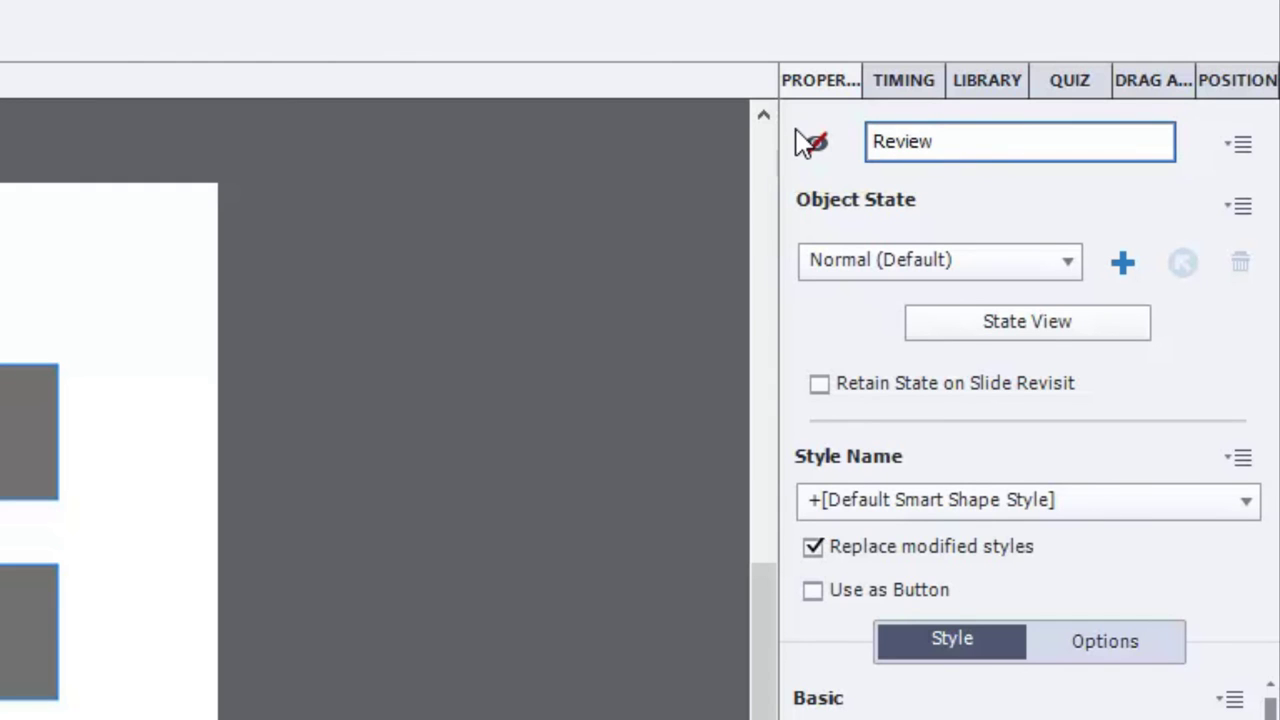
text(_Message)
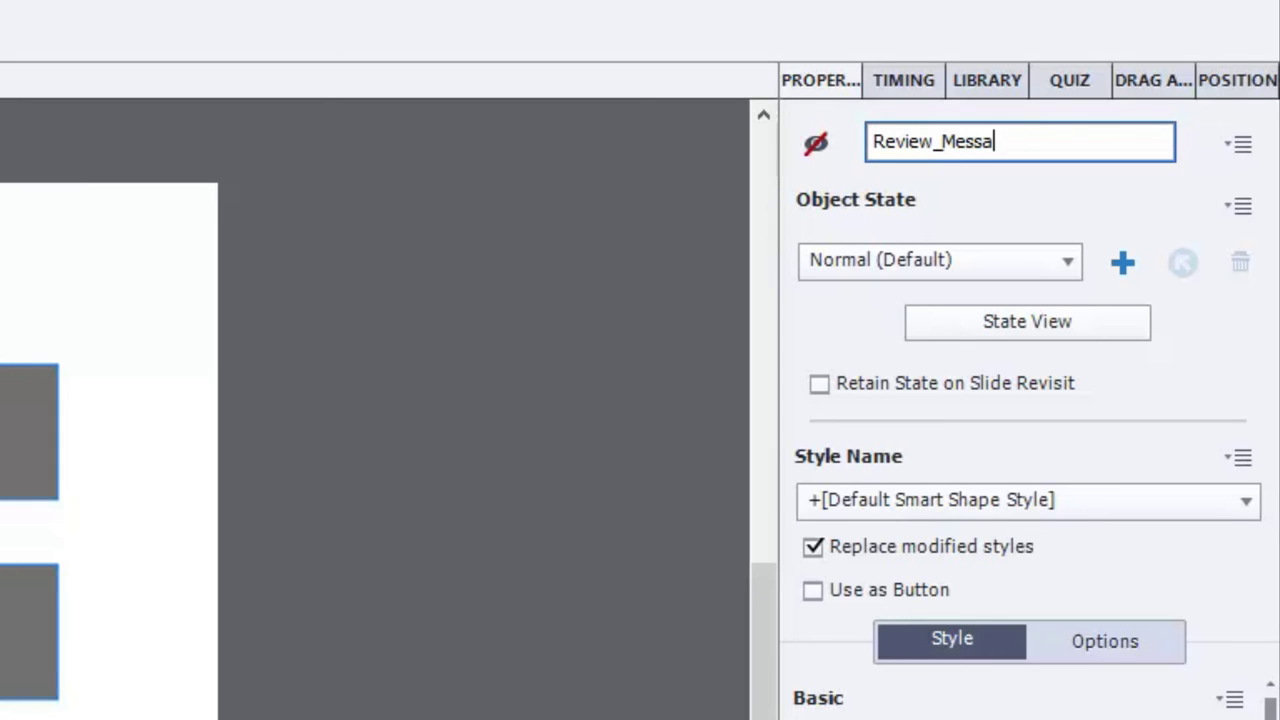
click(551, 266)
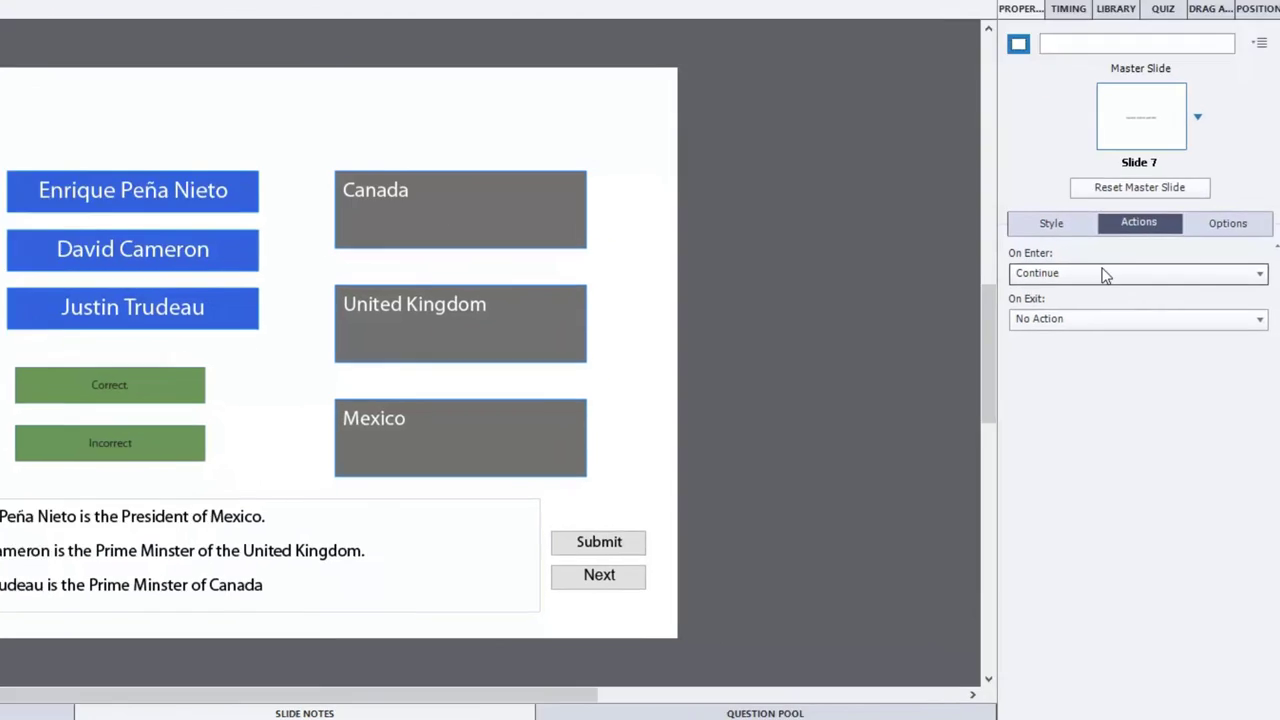
Step: Set Slide 7's On Enter action to Execute Advanced Actions
click(1104, 274)
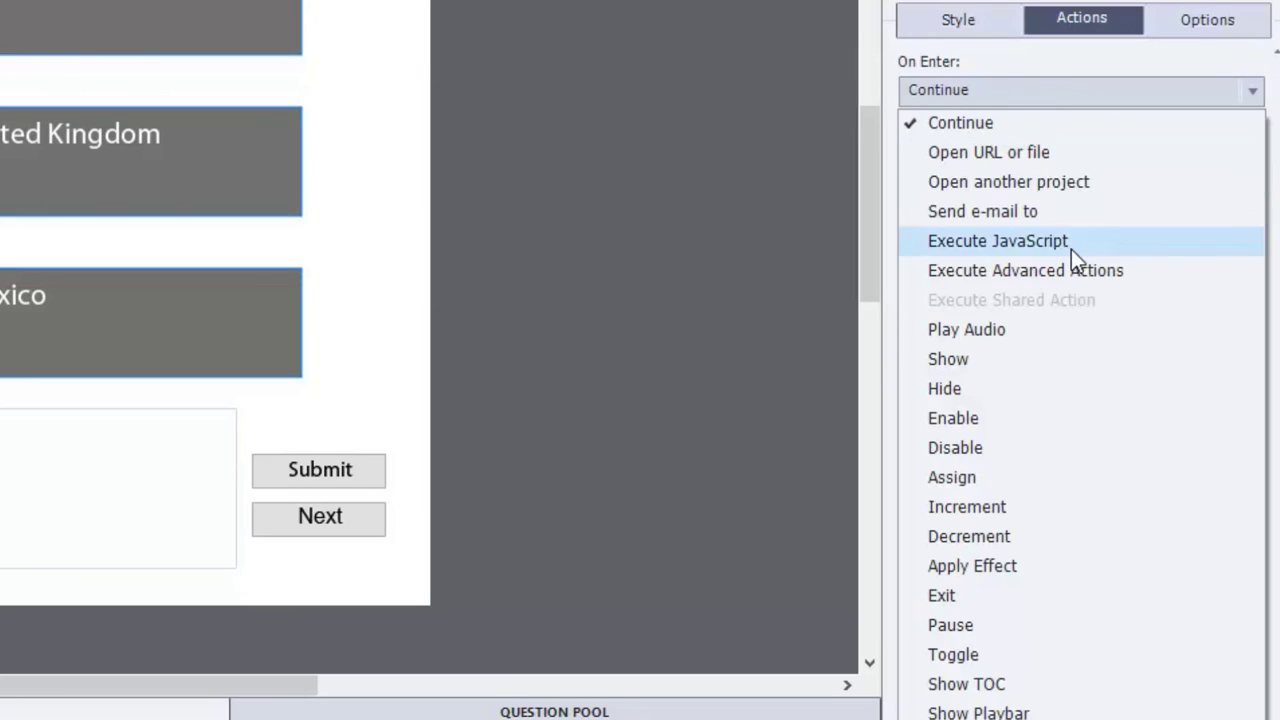
click(1075, 275)
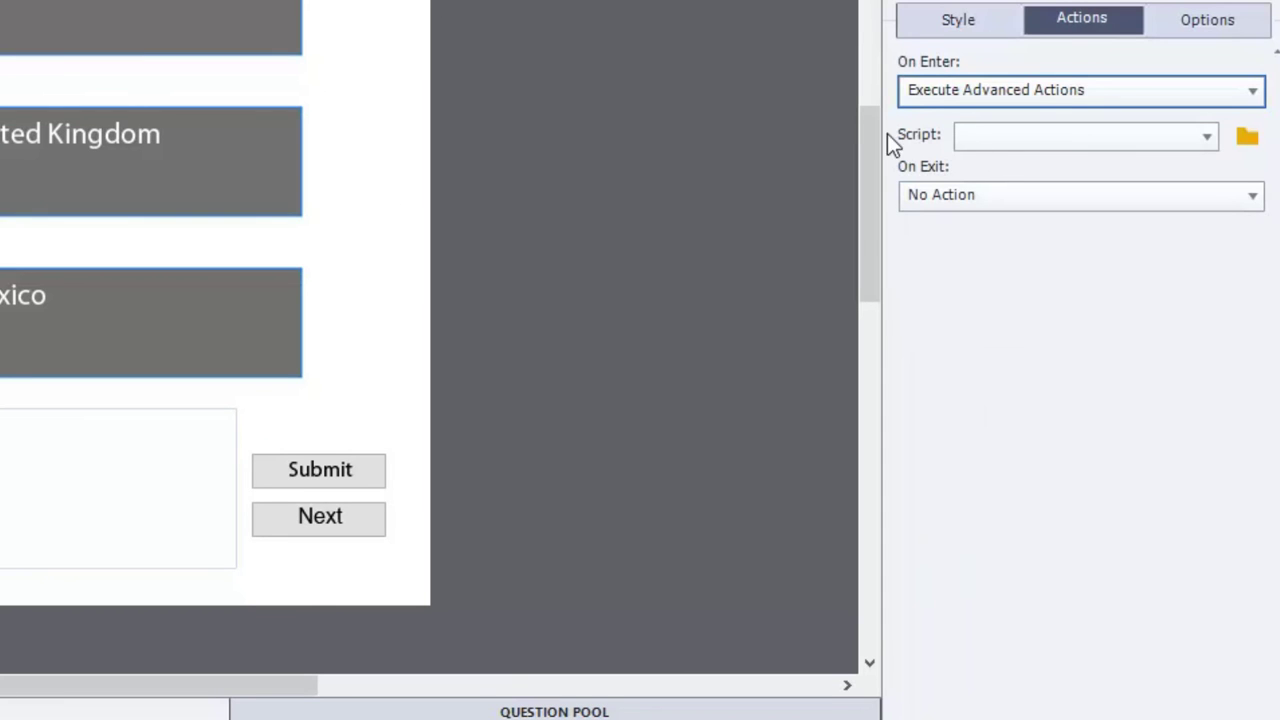
Step: Create a Conditional advanced action named Review_Check
click(1247, 140)
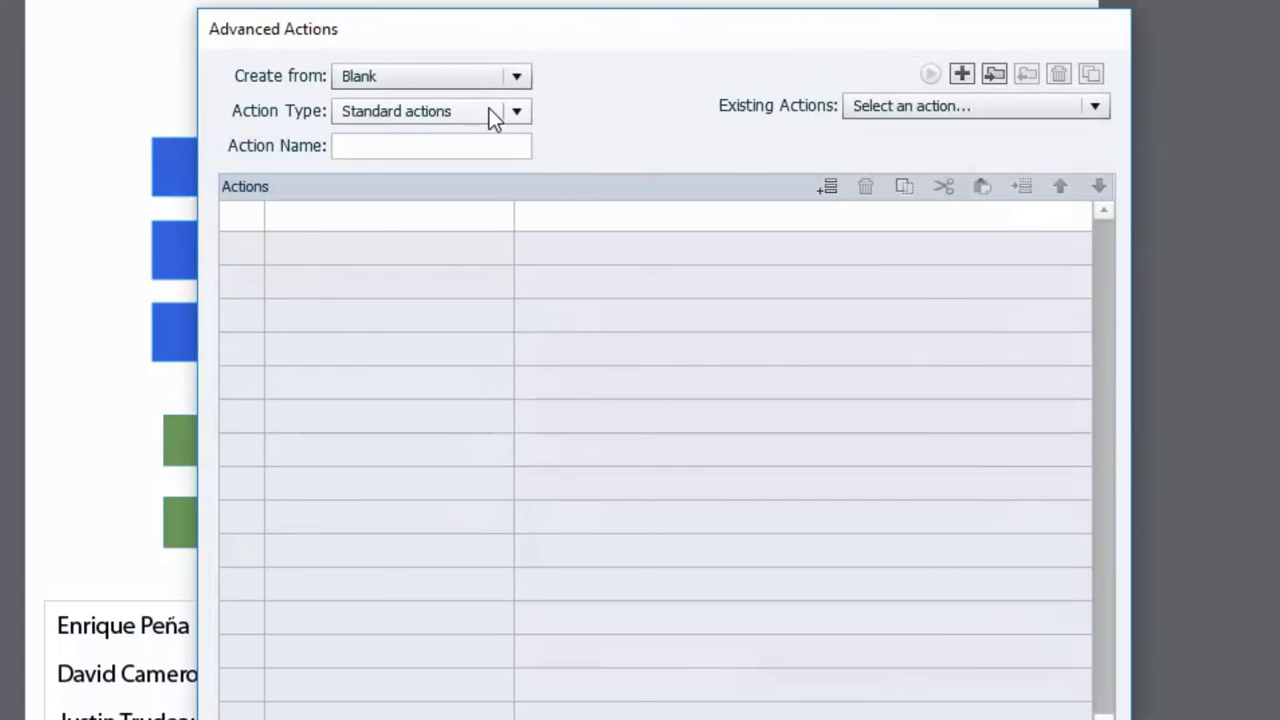
click(489, 110)
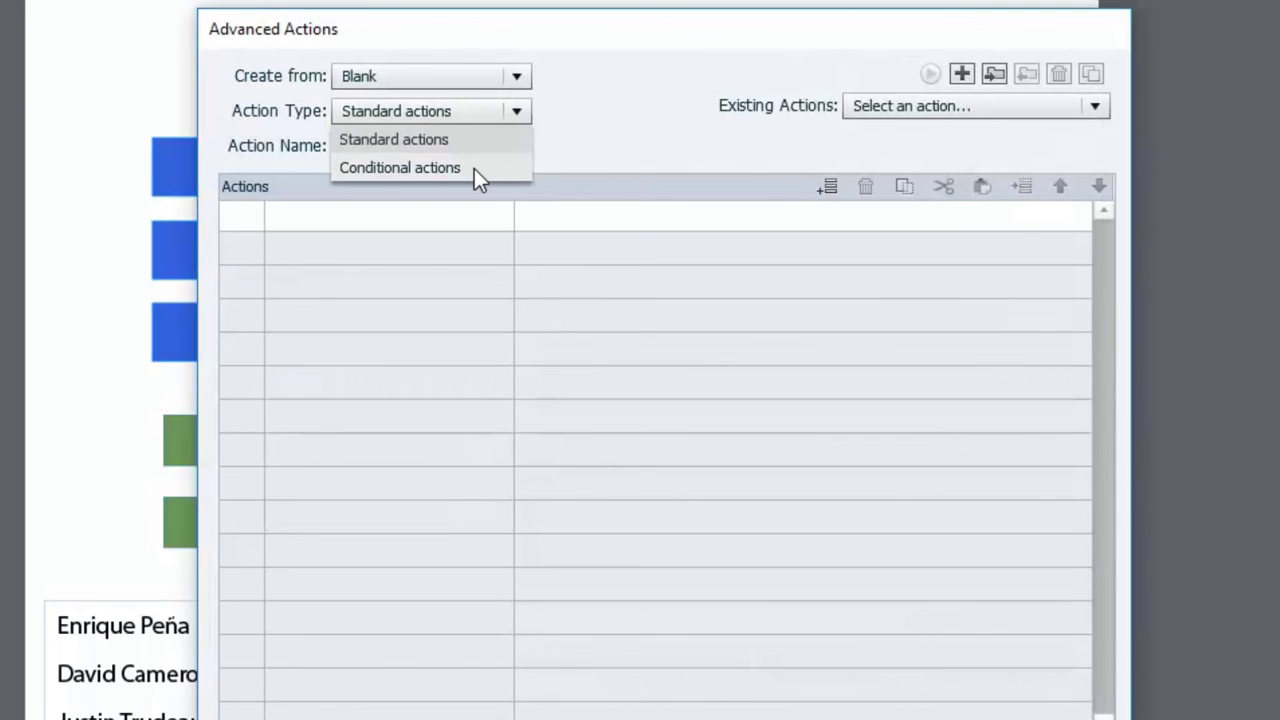
click(474, 168)
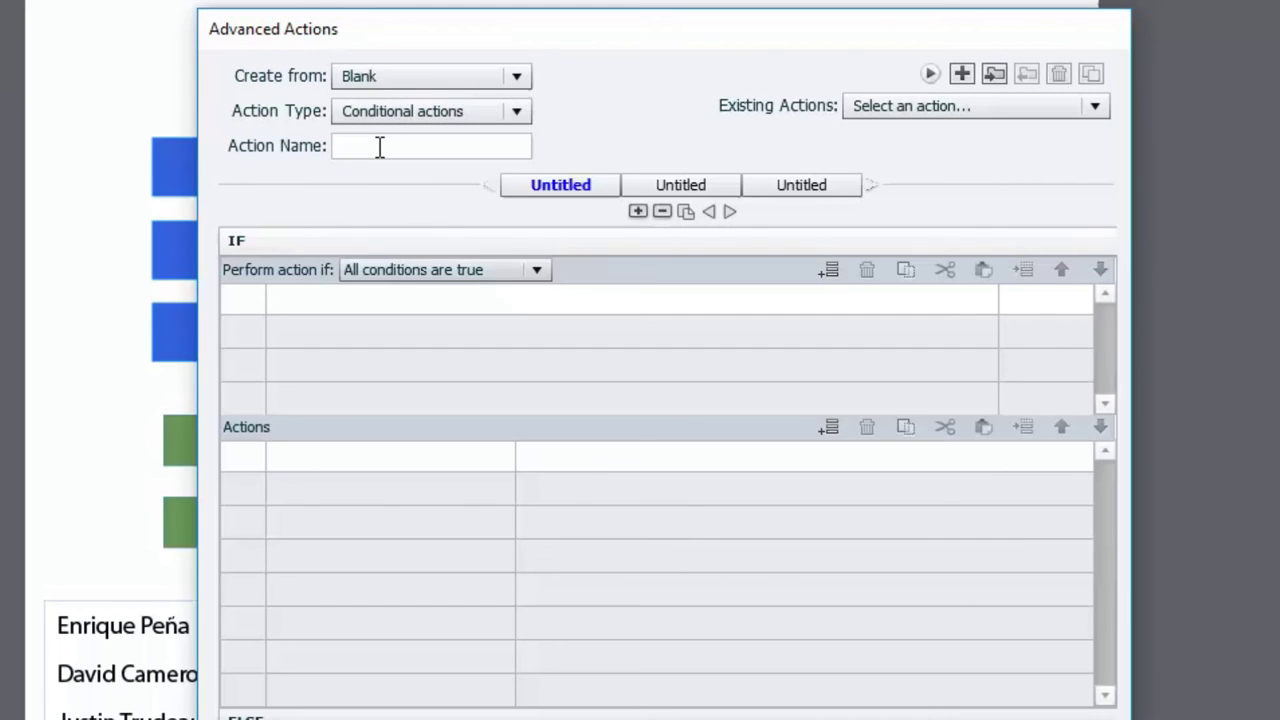
click(380, 147)
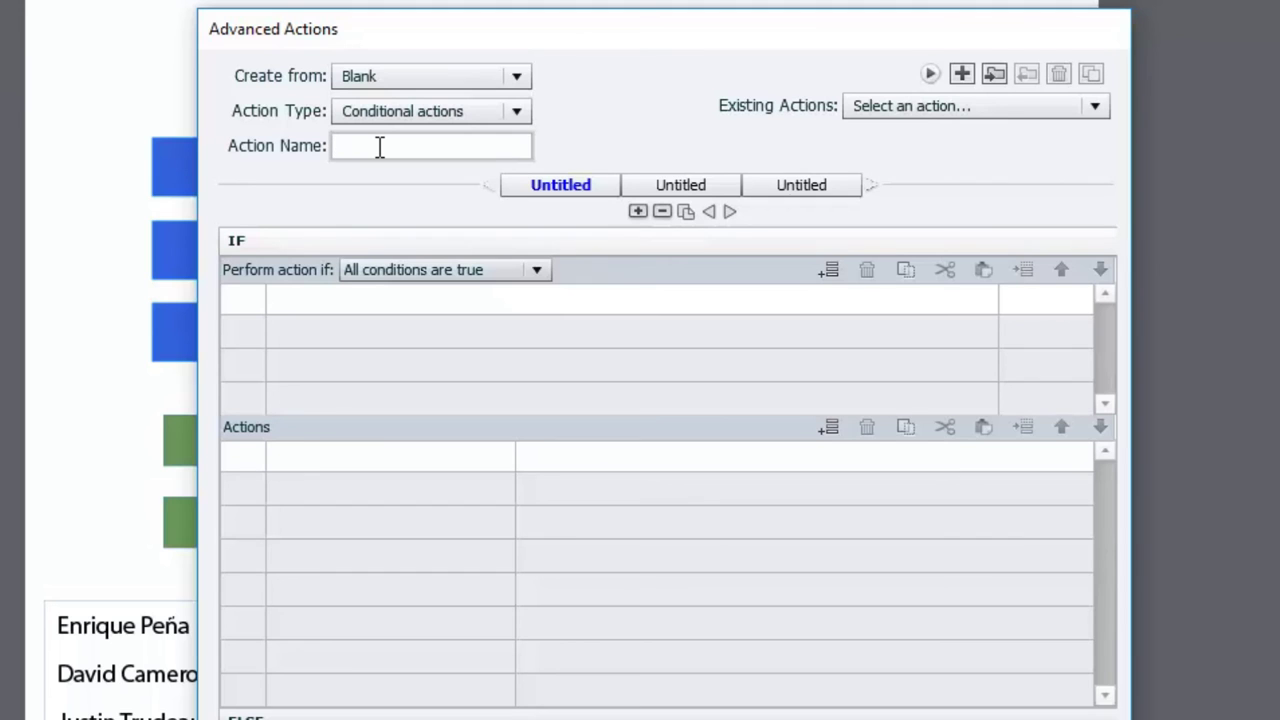
text(Review_Check)
Step: Start Review_Check's IF condition with the variable cpInReviewMode as its first operand
click(306, 301)
click(334, 302)
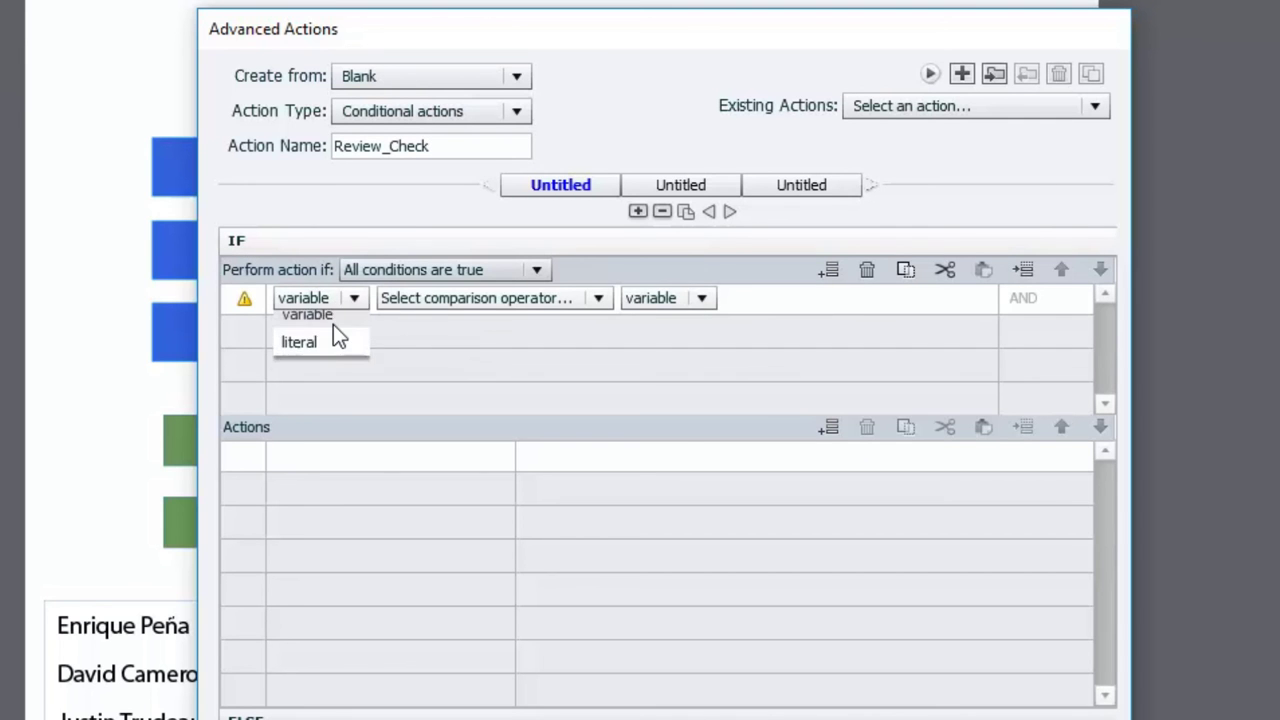
click(333, 324)
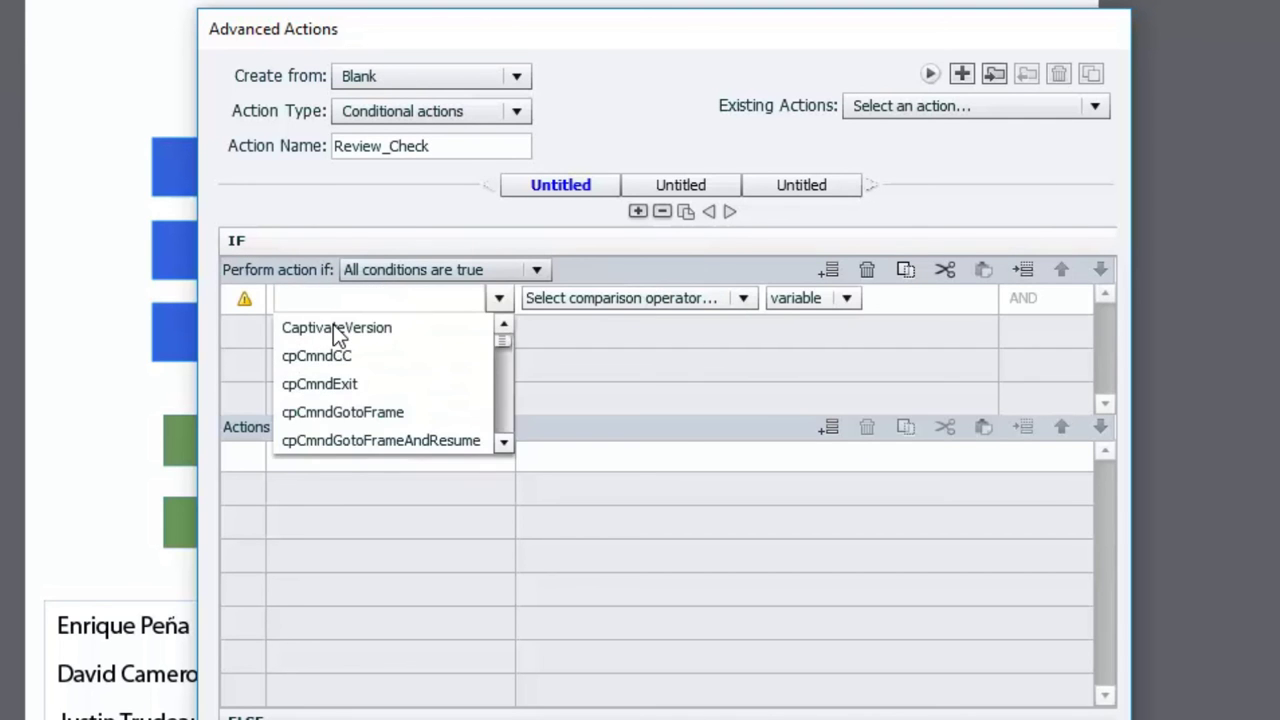
click(503, 418)
click(502, 415)
click(502, 415)
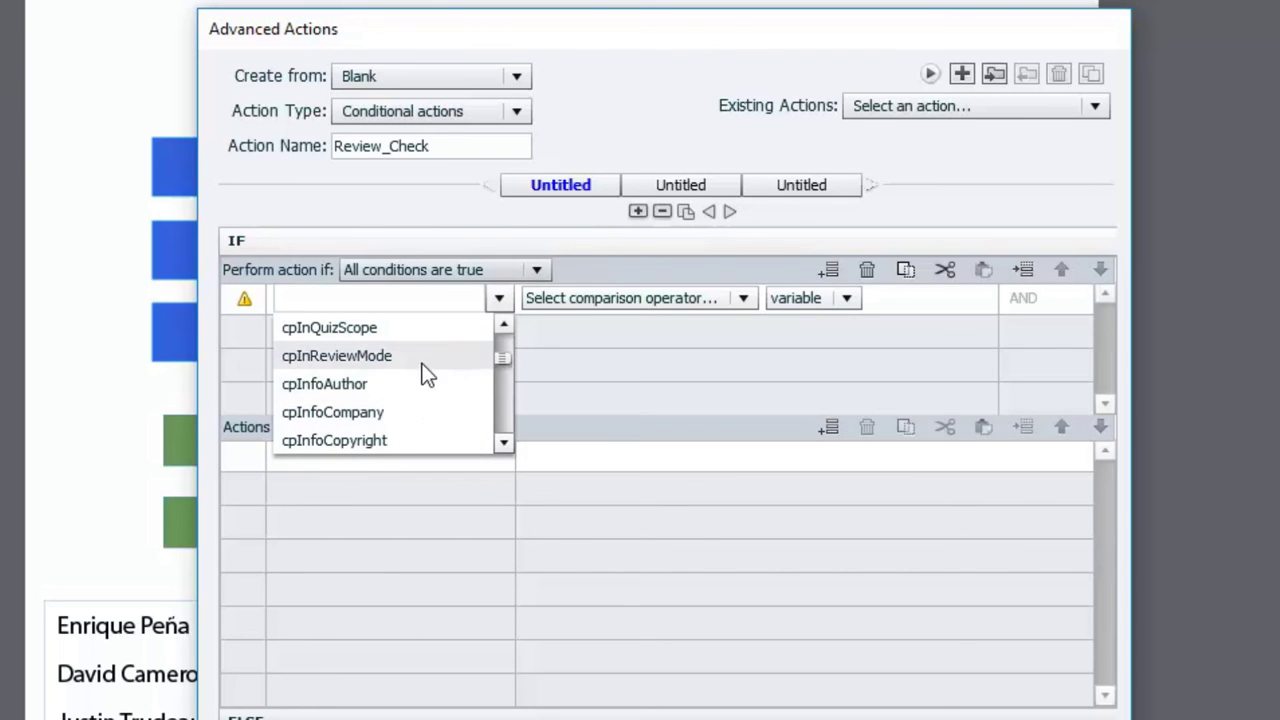
click(385, 357)
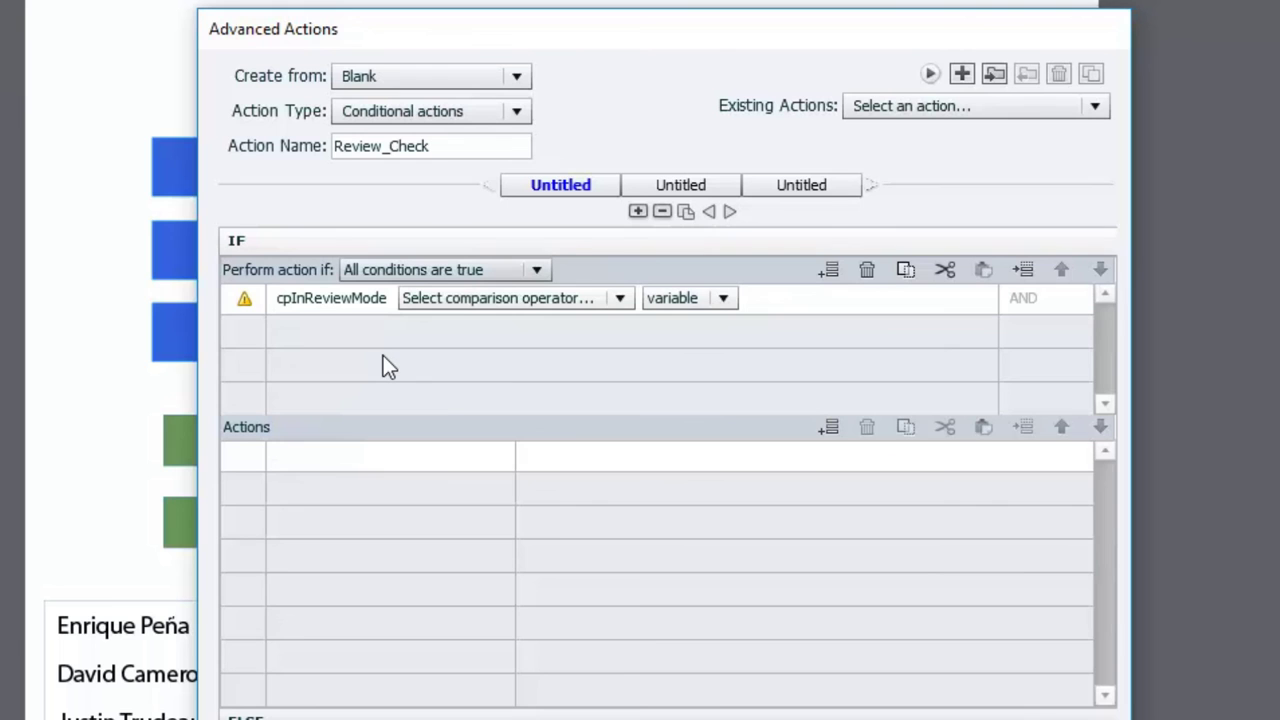
Step: Make the condition test cpInReviewMode is equal to the literal value 1
click(571, 300)
click(490, 323)
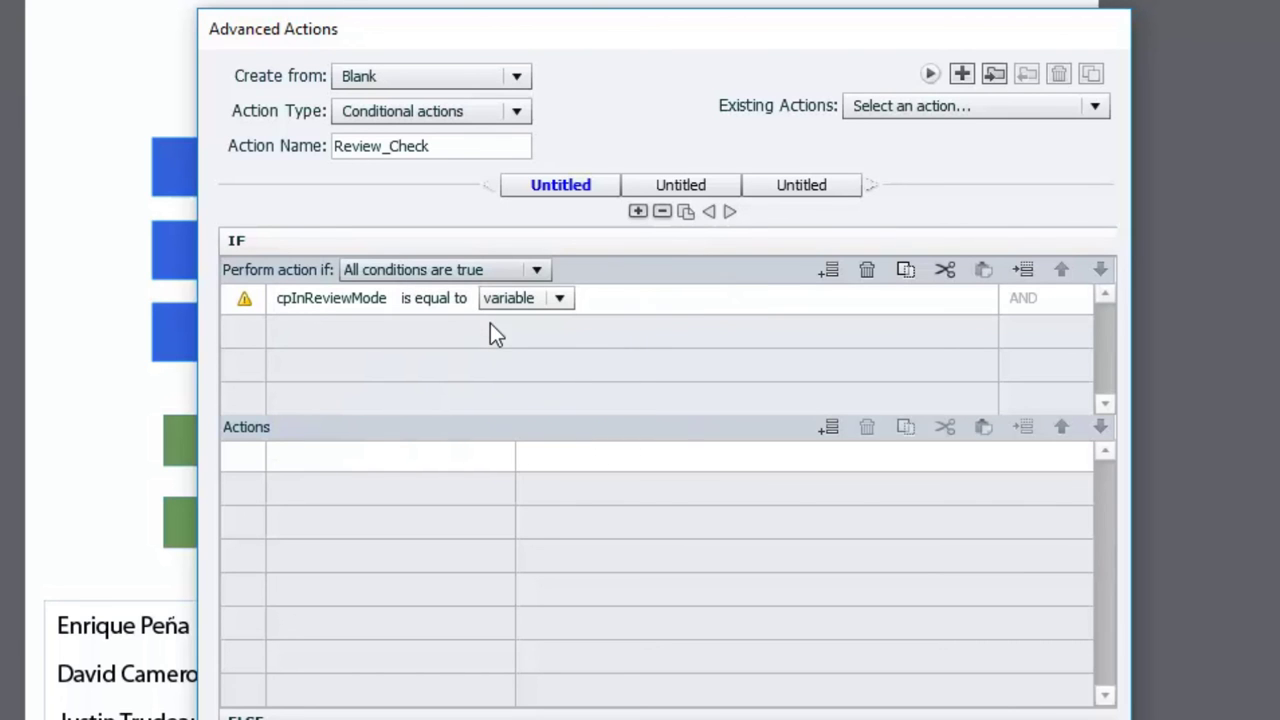
click(549, 297)
click(532, 352)
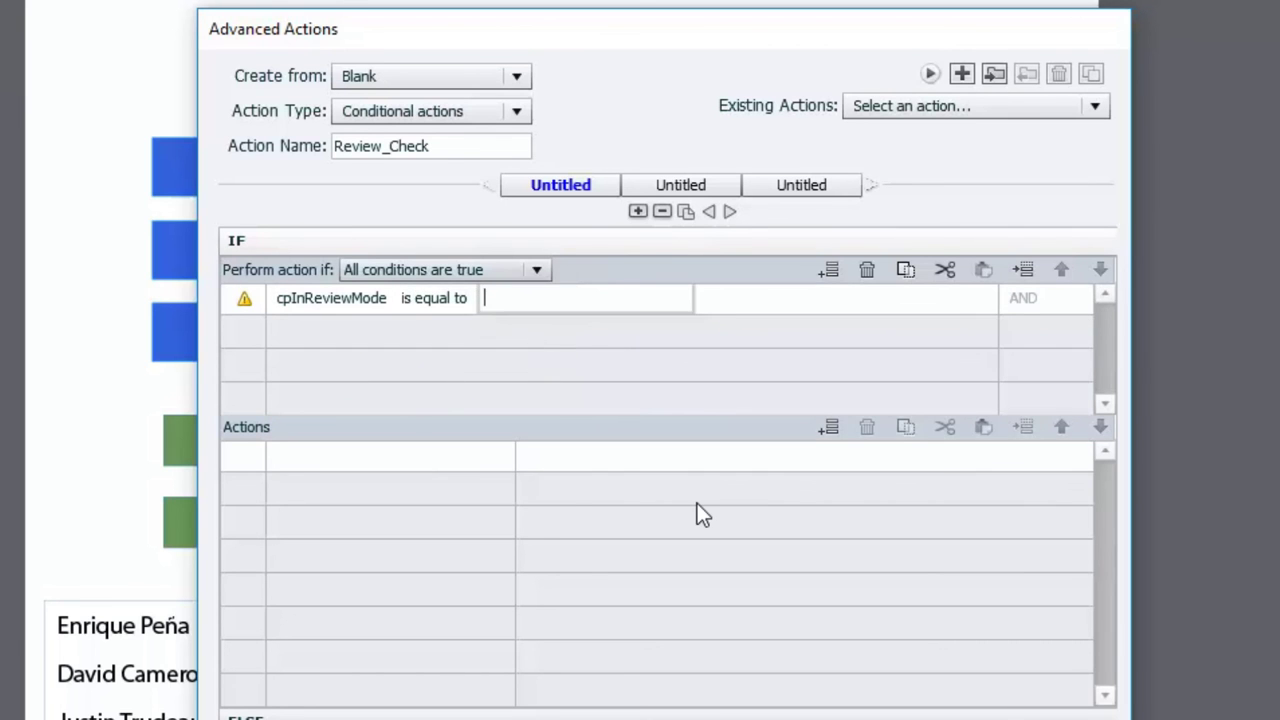
text(1)
key(Return)
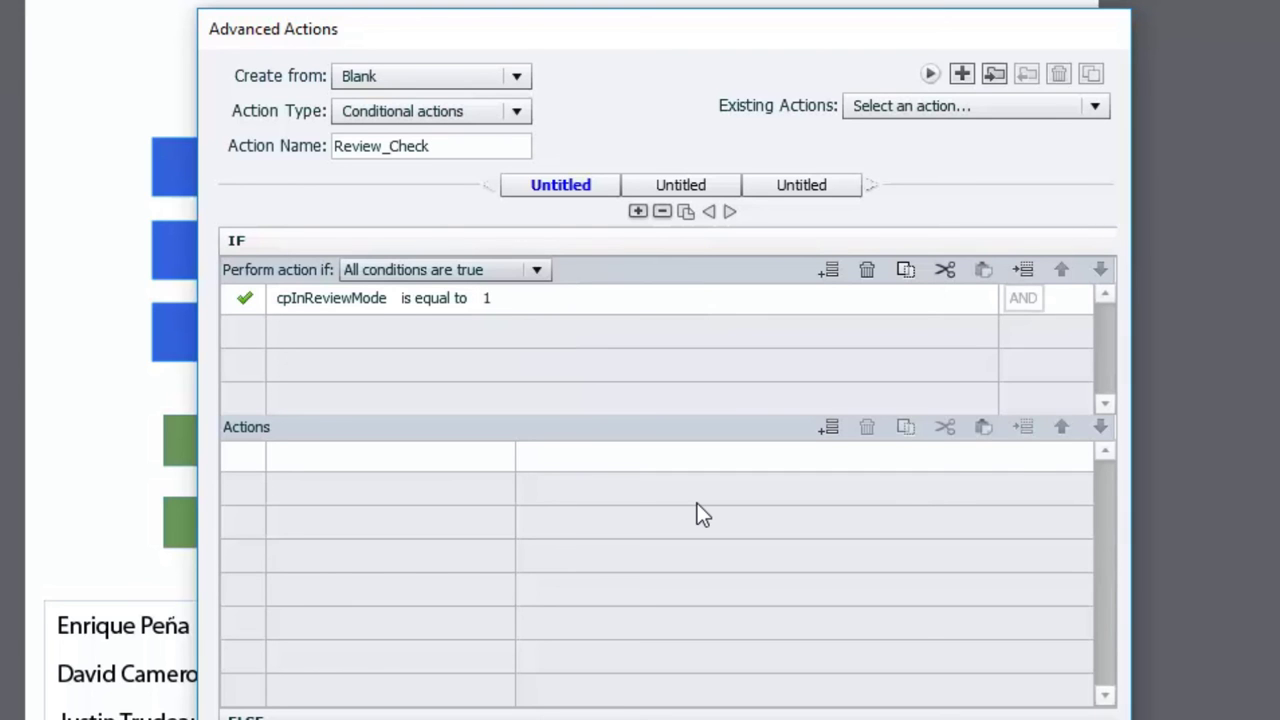
Step: Add the action Show Review_Message for when the condition is true
click(330, 458)
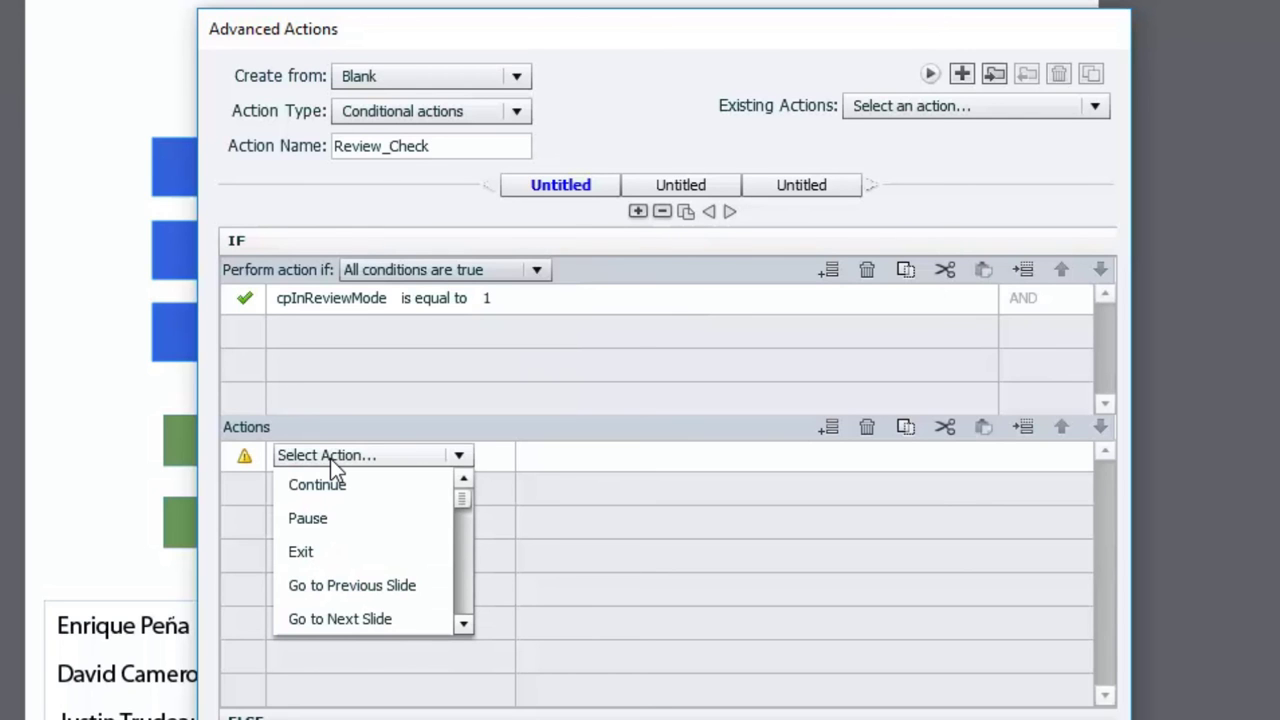
scroll(330, 458, down, 5)
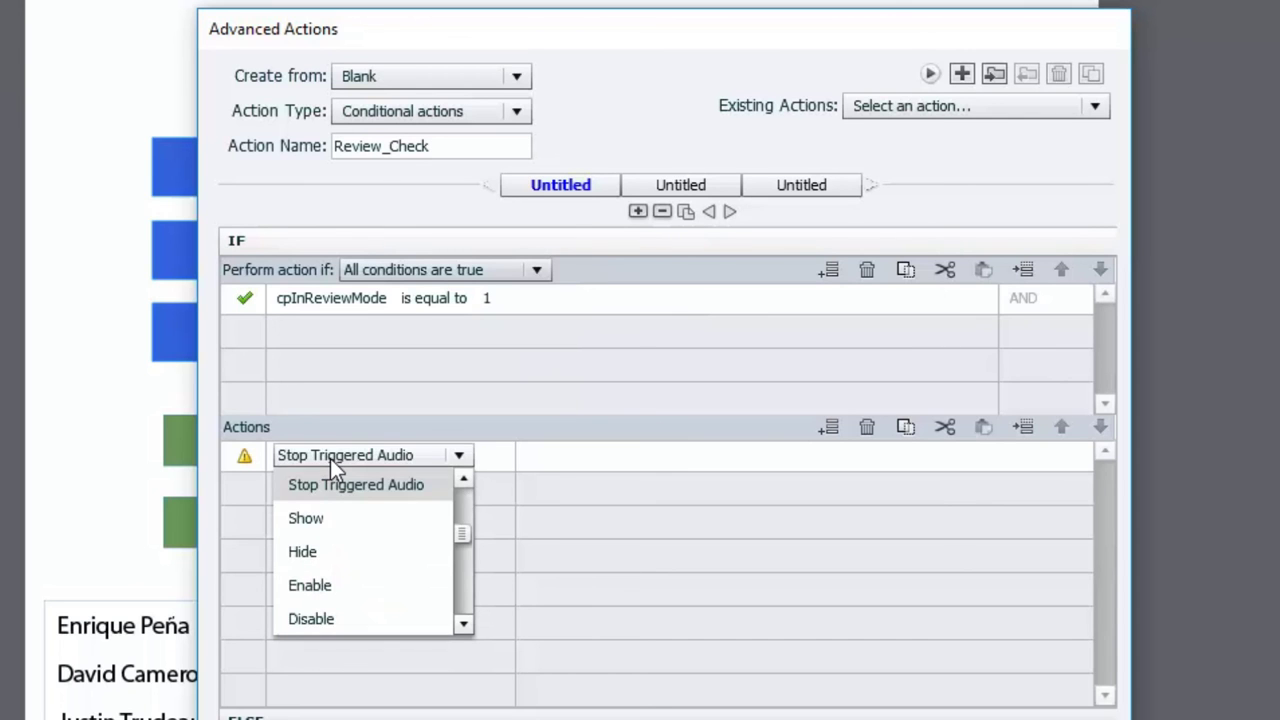
click(325, 518)
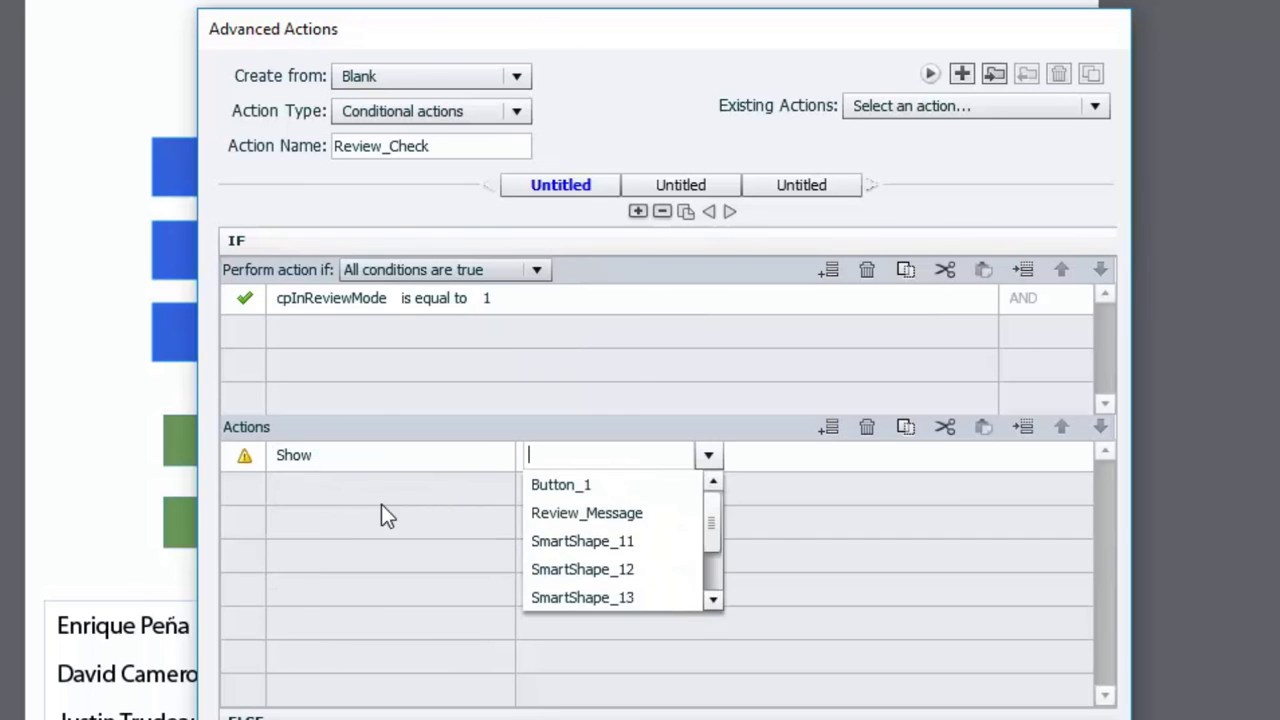
scroll(635, 511, down, 1)
key(Return)
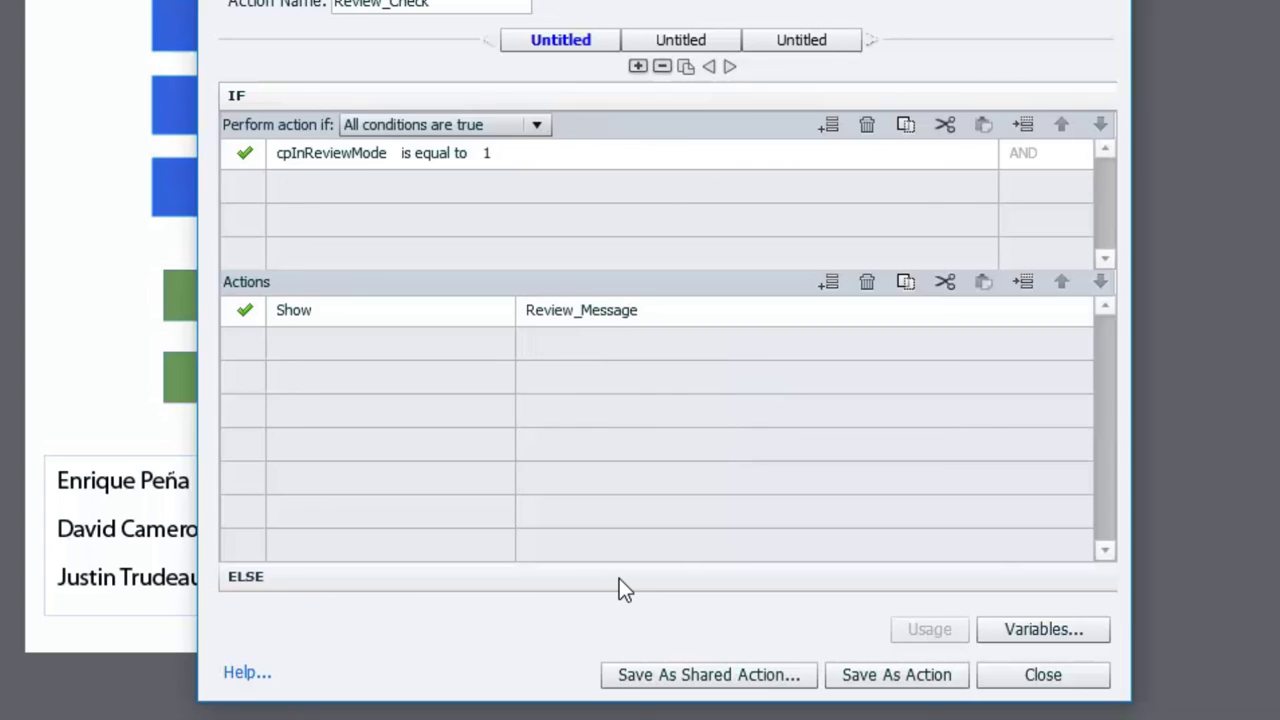
Step: Add Hide Review_Message to Review_Check's ELSE branch
click(619, 578)
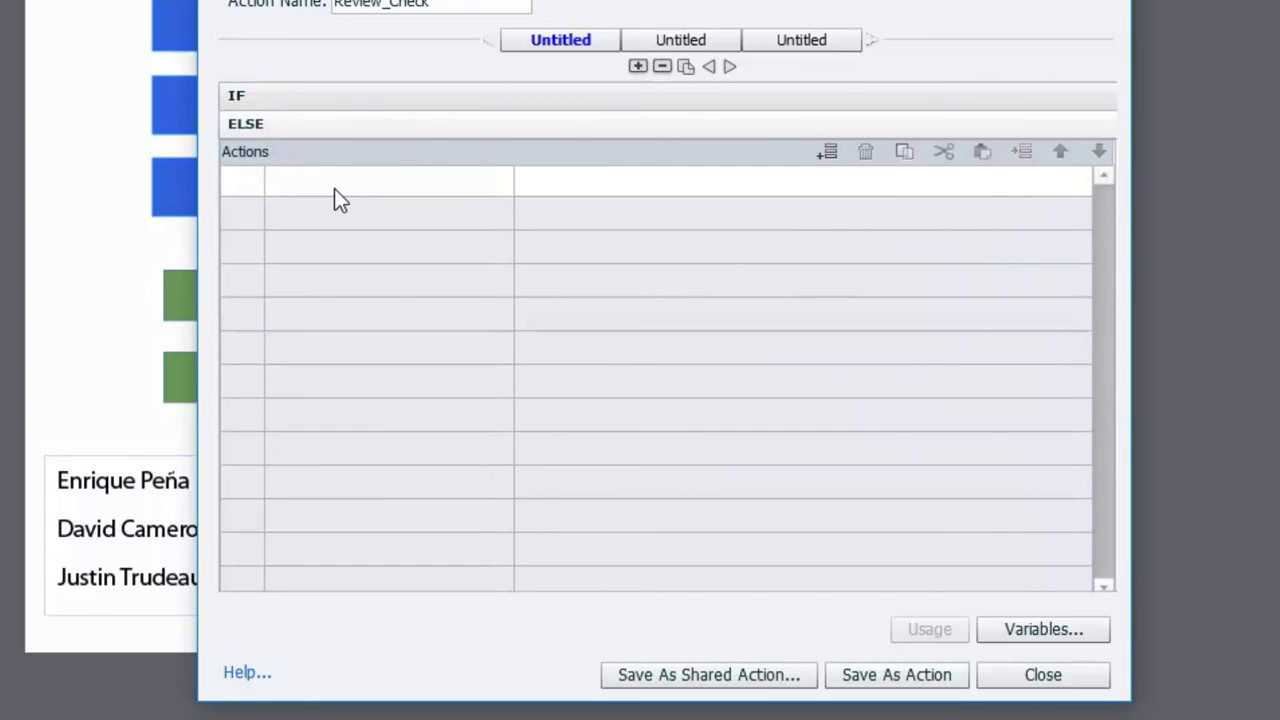
click(334, 188)
text(h)
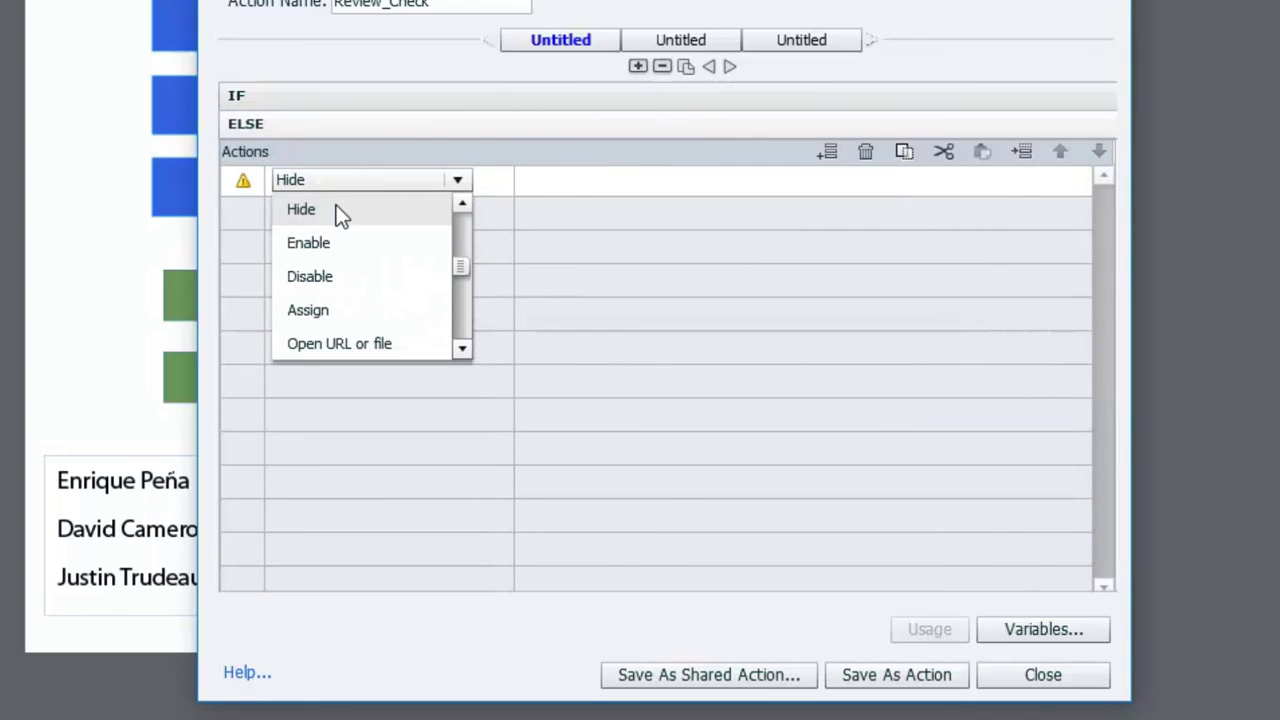
click(336, 206)
click(596, 237)
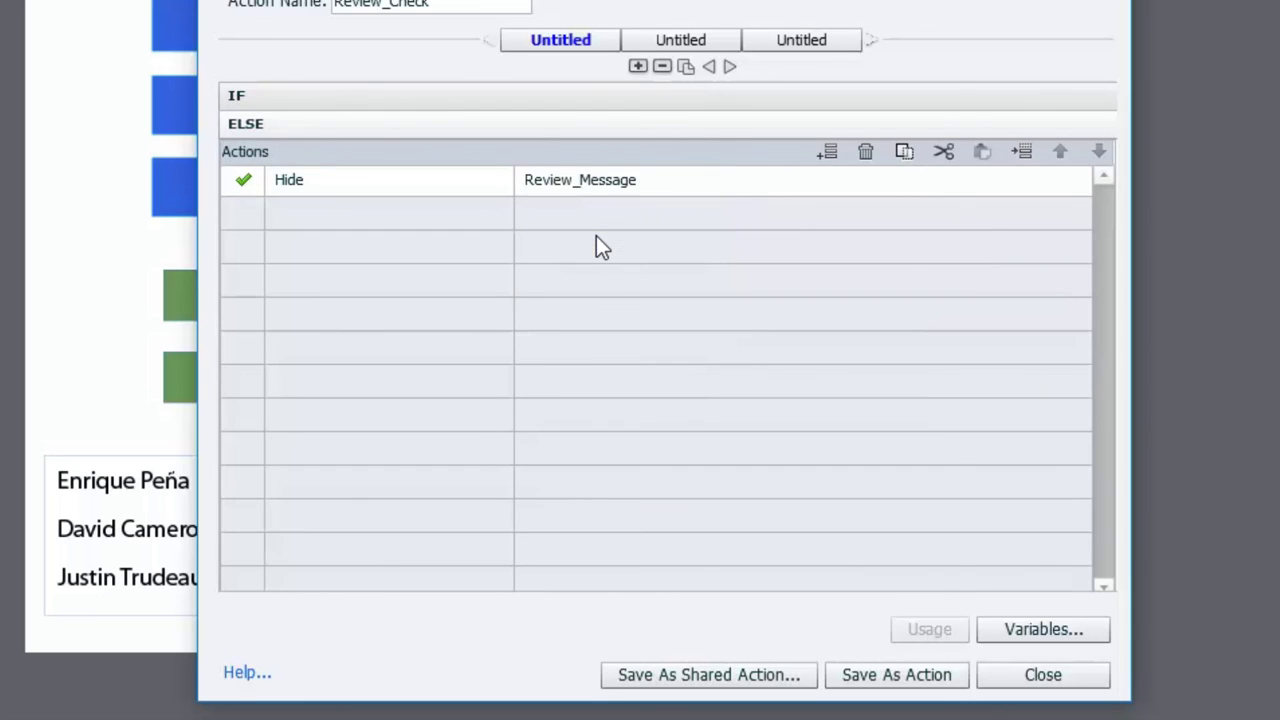
Step: Save Review_Check as an action, confirm, and close the Advanced Actions dialog
click(580, 94)
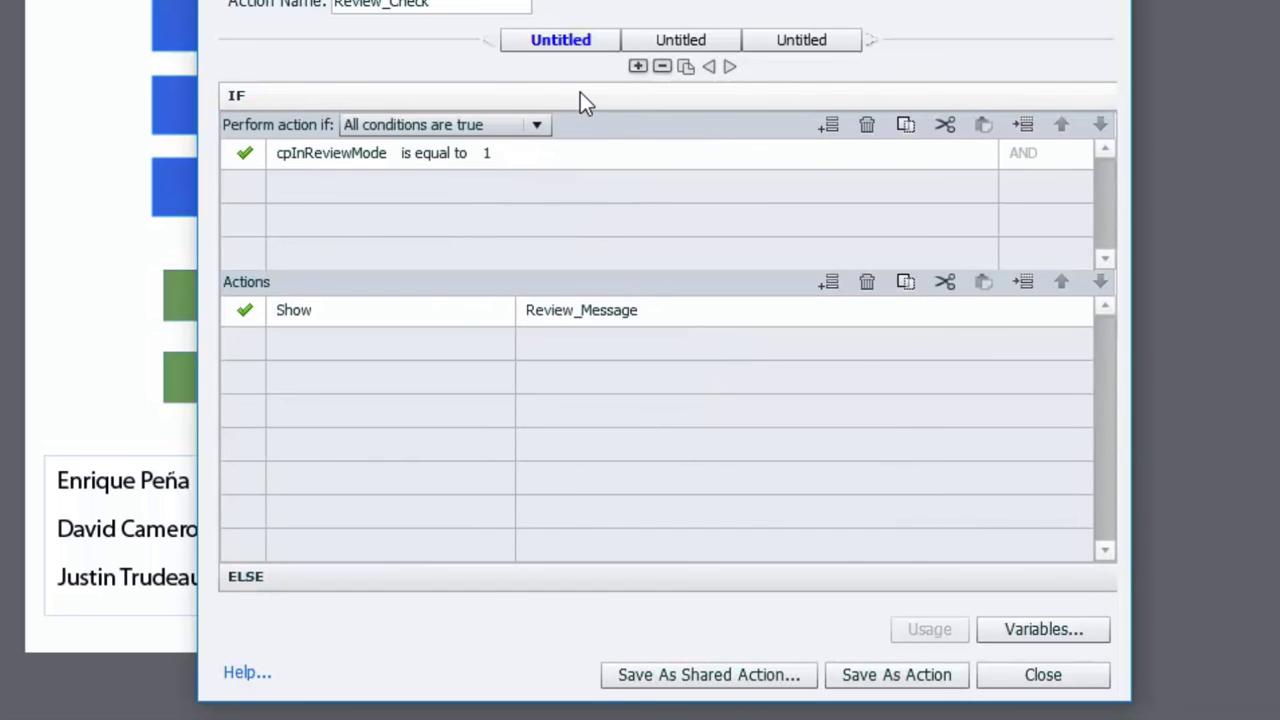
click(912, 676)
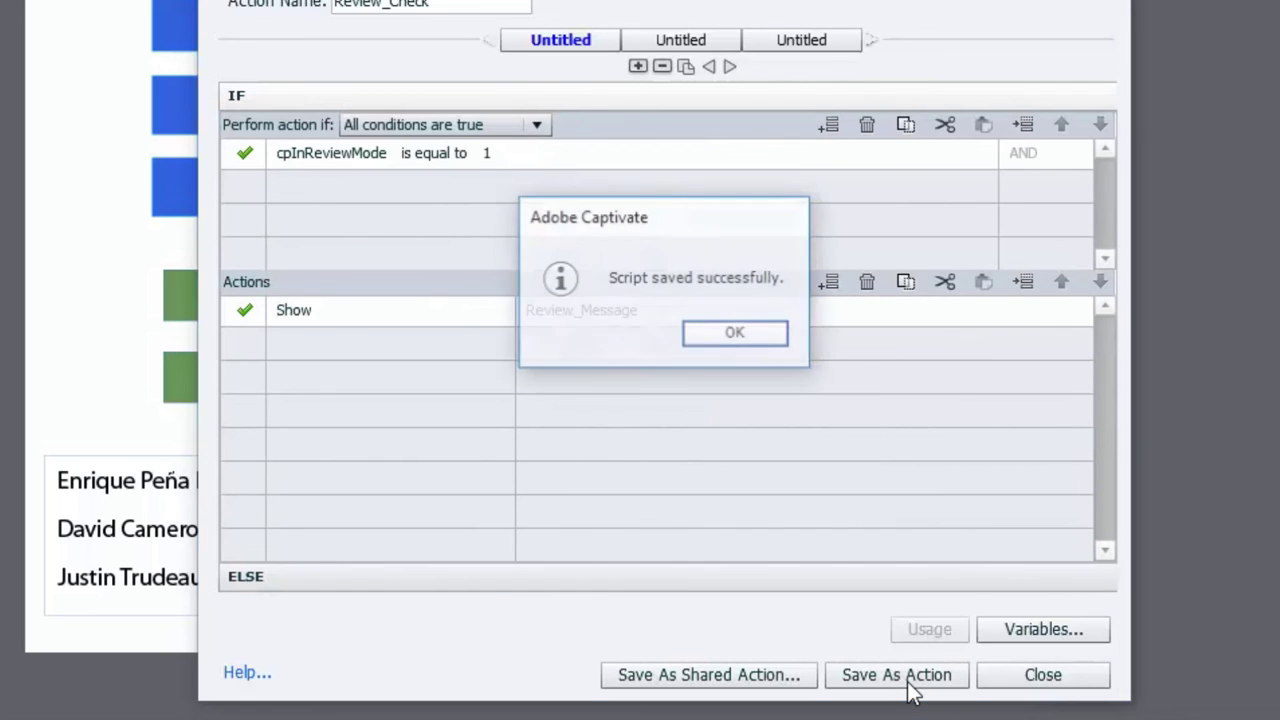
click(721, 331)
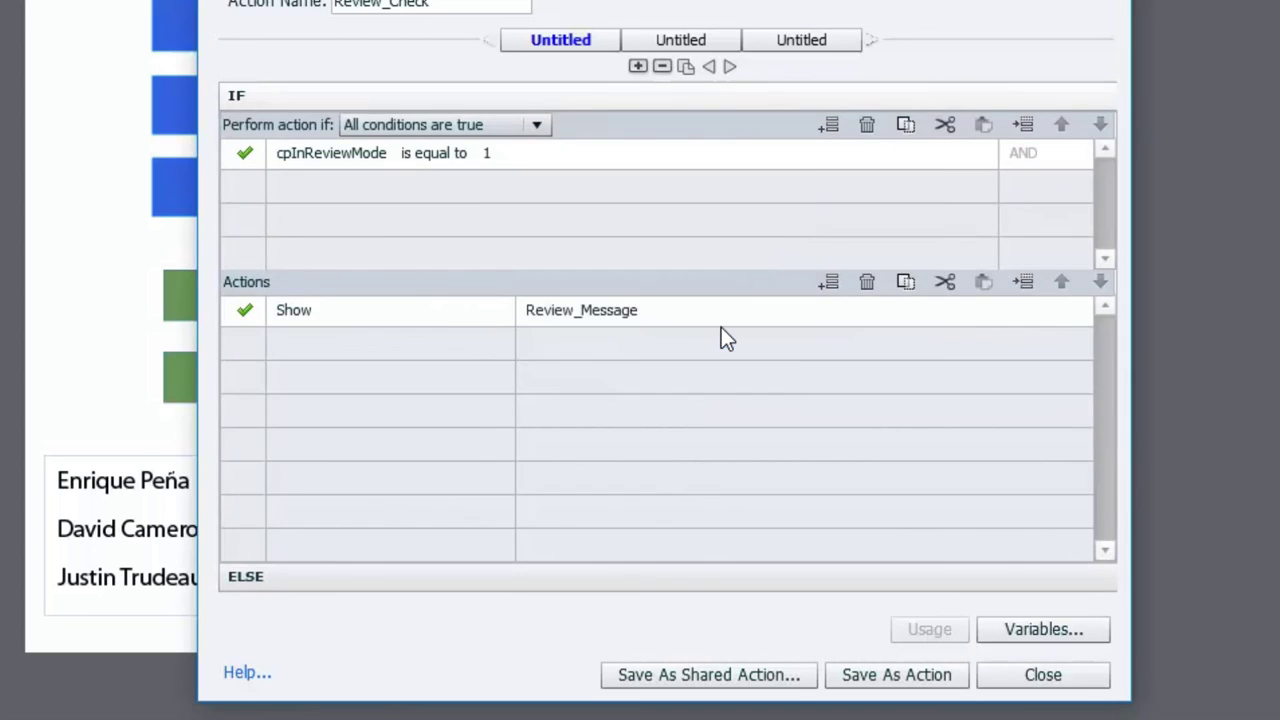
click(1045, 675)
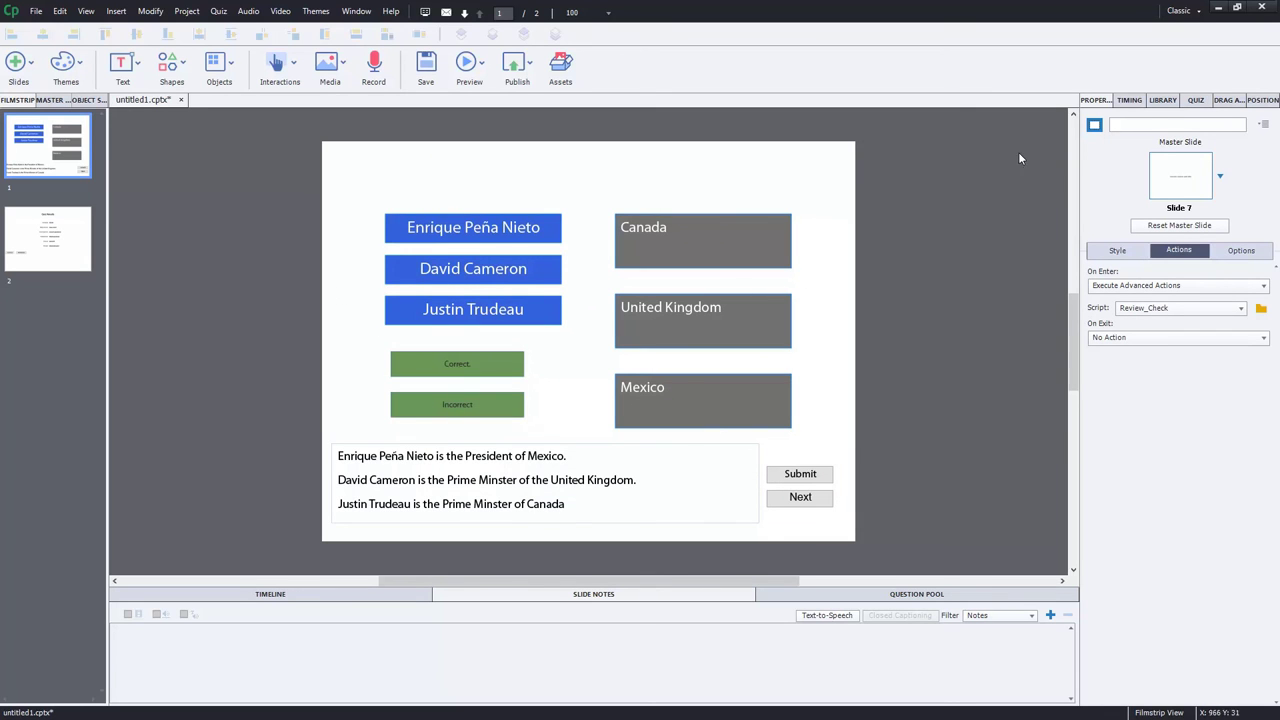
Step: Check the Quiz and Drag and Drop settings, then preview the whole project
click(1195, 102)
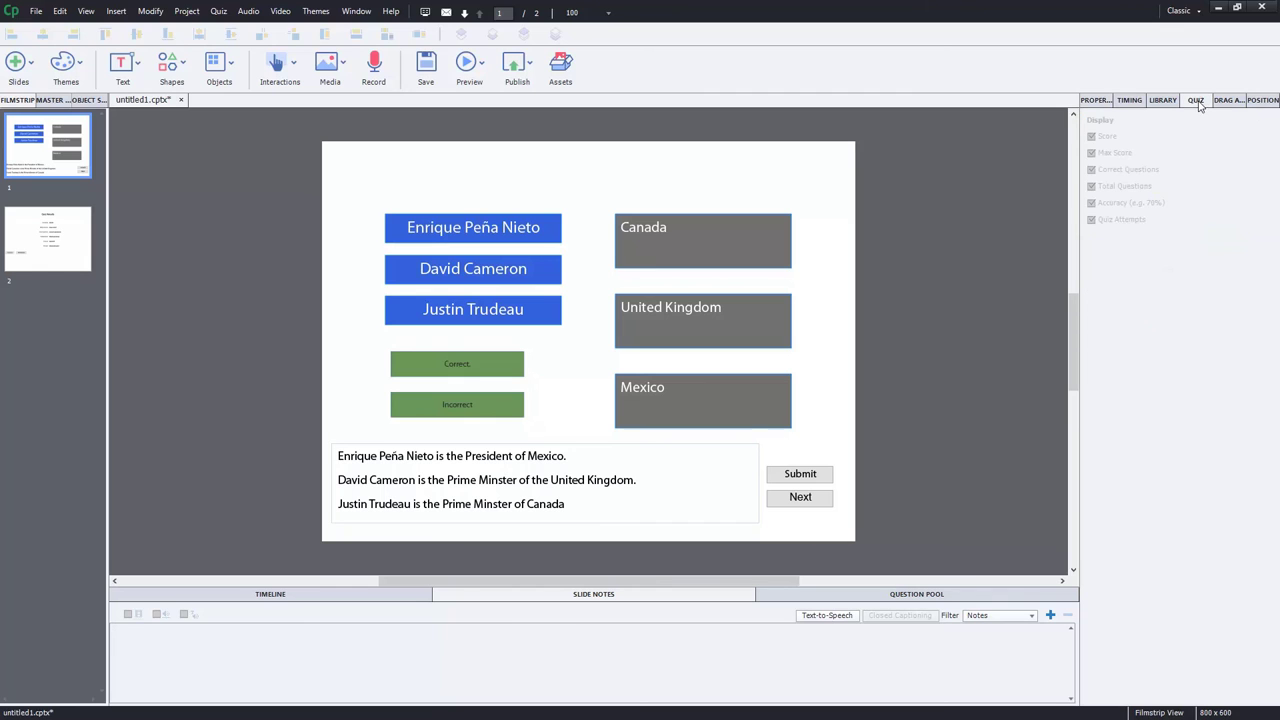
click(1229, 102)
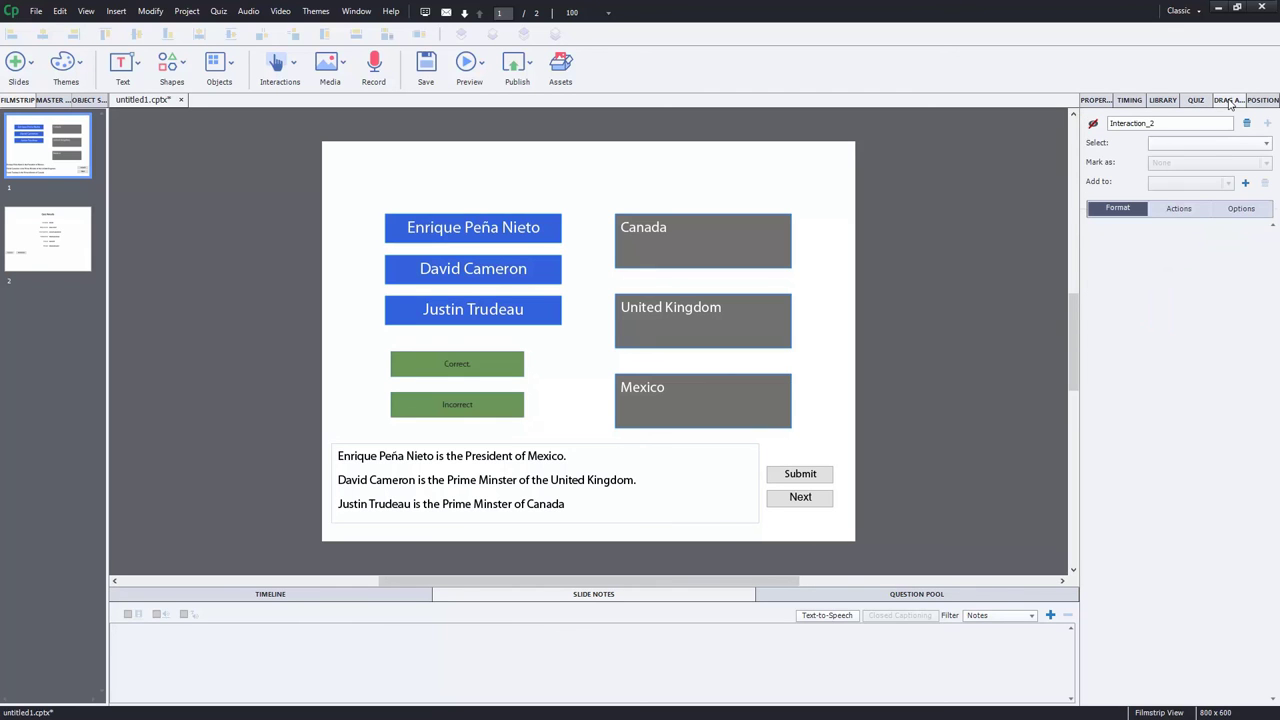
click(1193, 207)
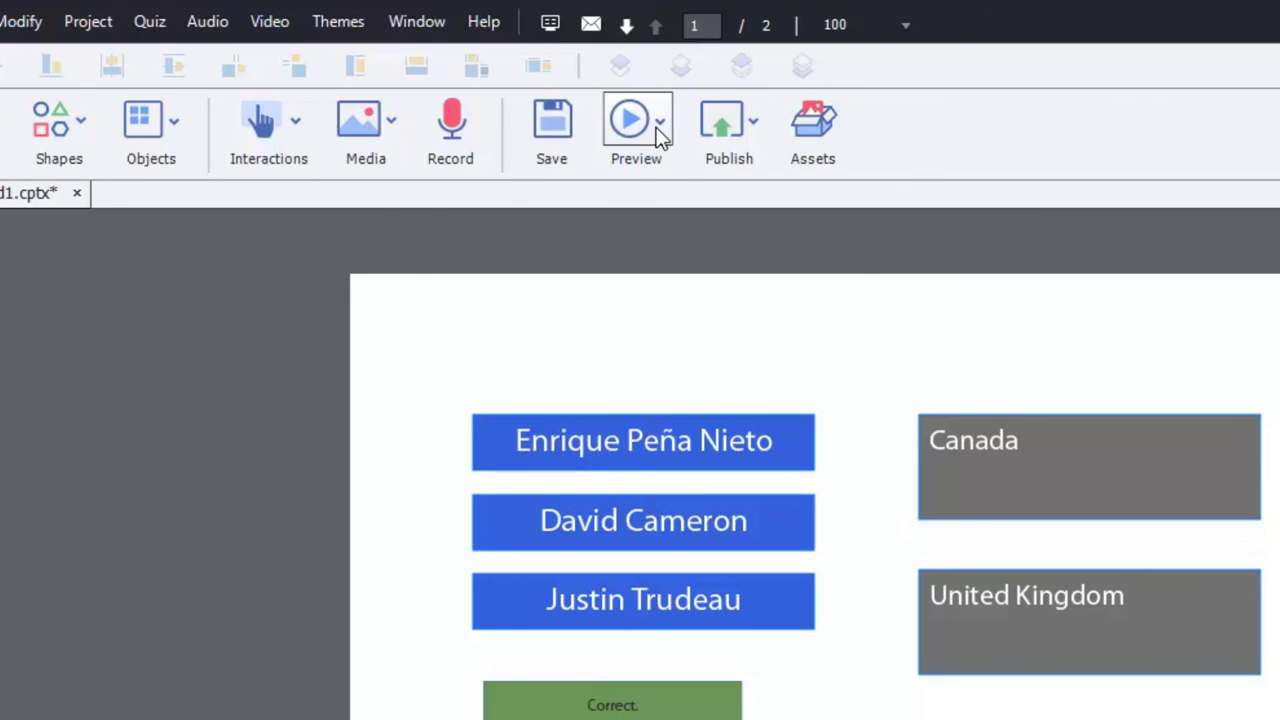
click(660, 125)
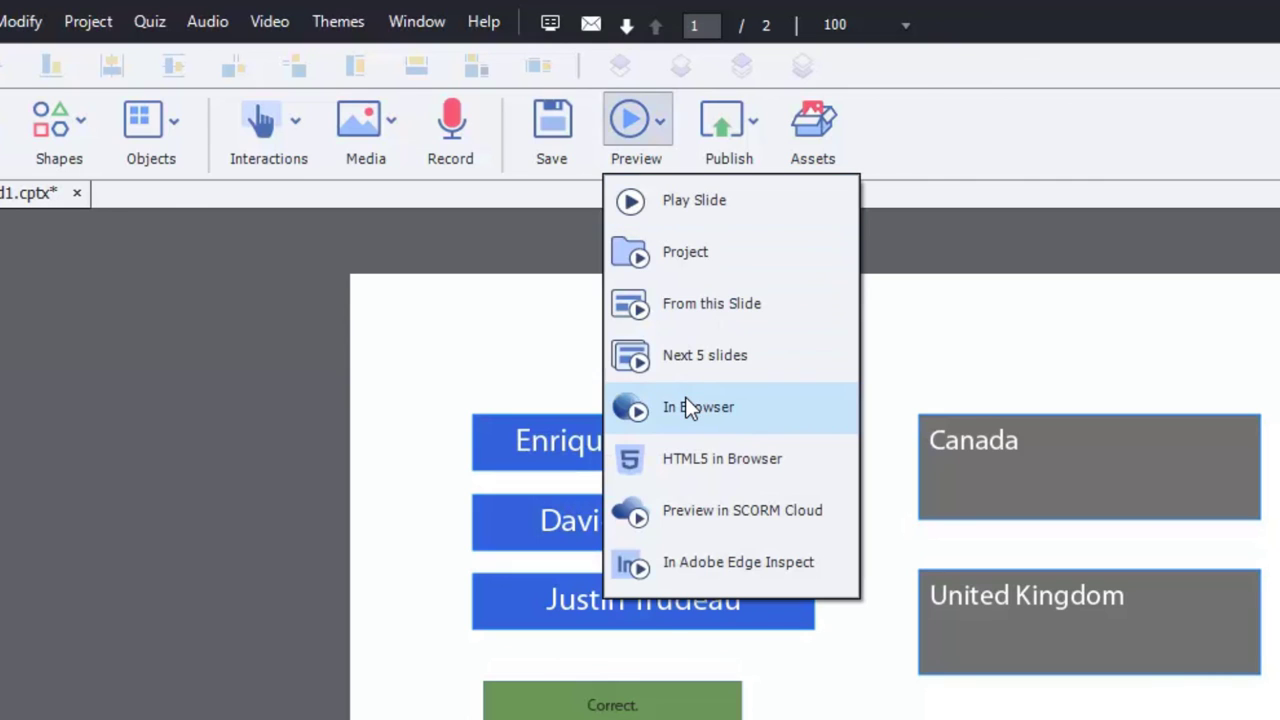
click(701, 256)
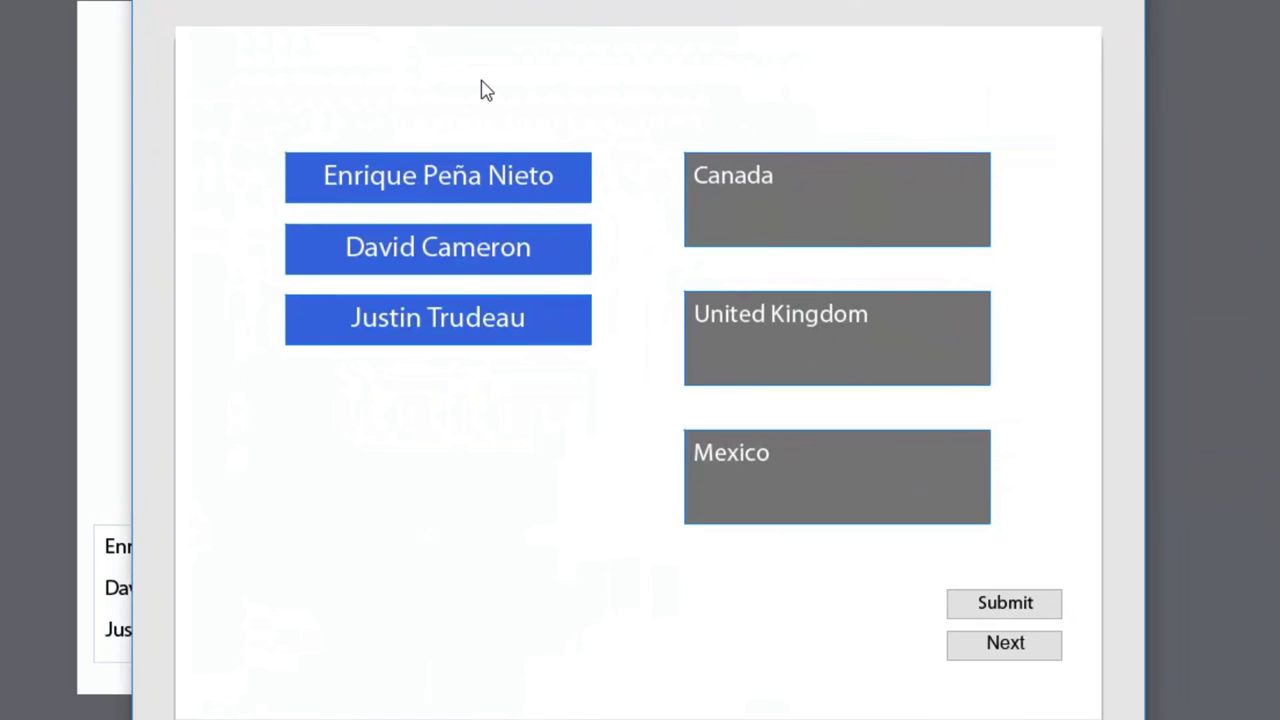
Step: Drop Enrique Peña Nieto on Canada and David Cameron on Mexico, submit, then continue to the results
drag(450, 185, 847, 258)
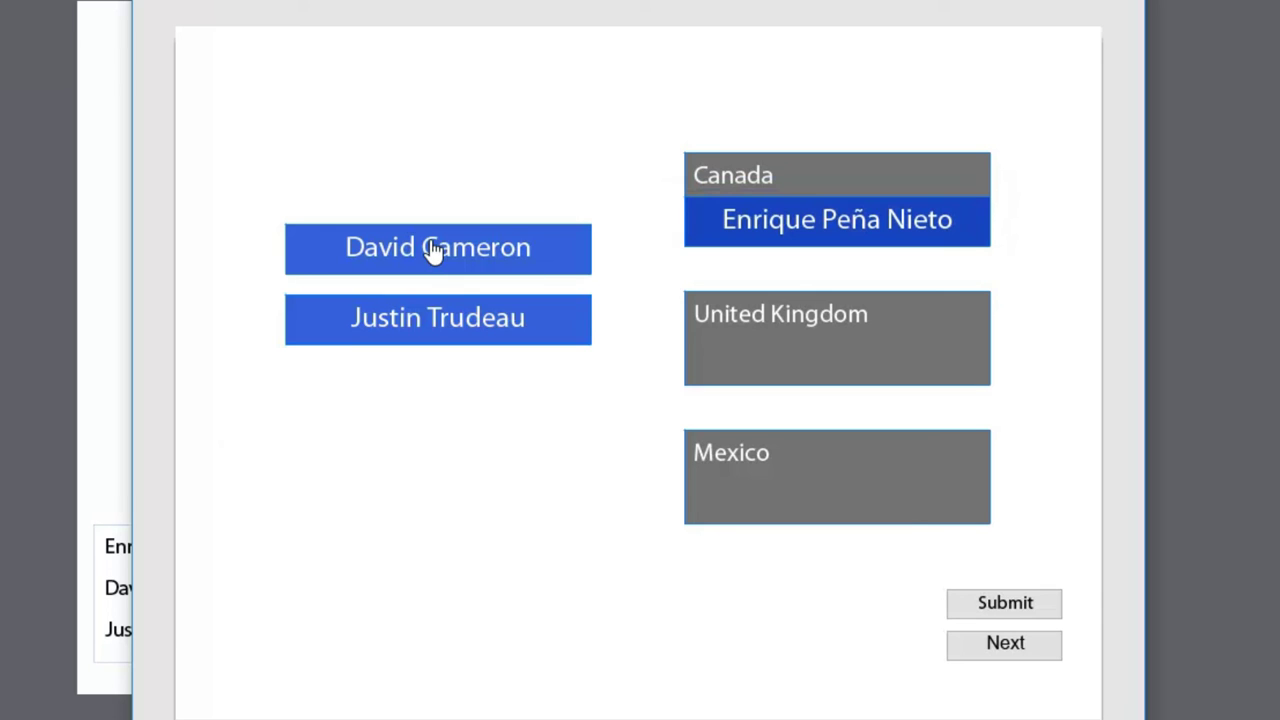
drag(429, 260, 826, 504)
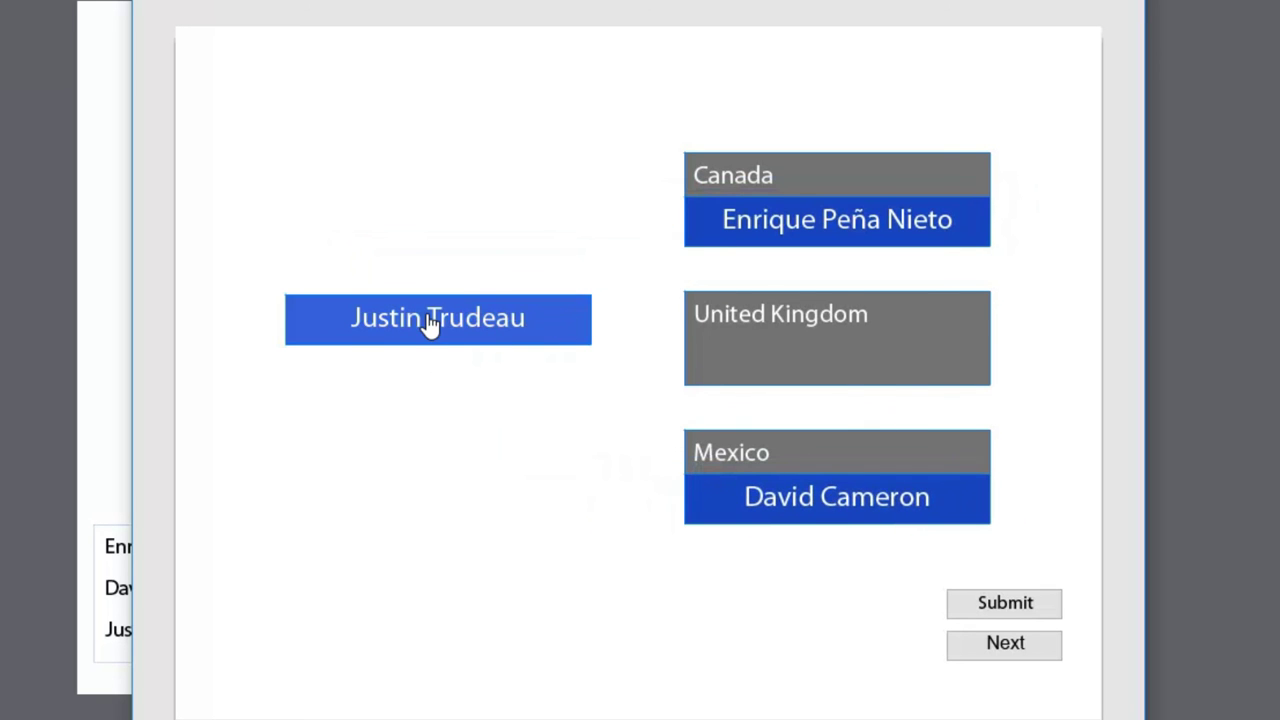
drag(429, 322, 838, 362)
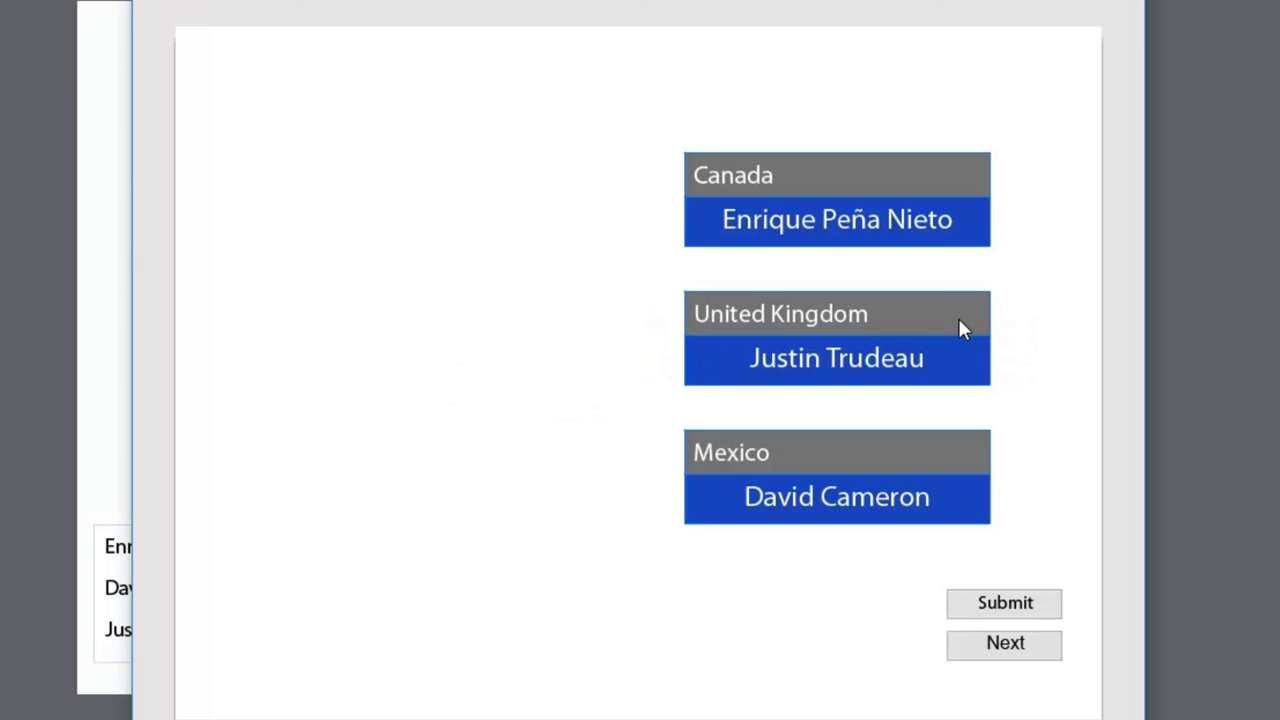
click(986, 602)
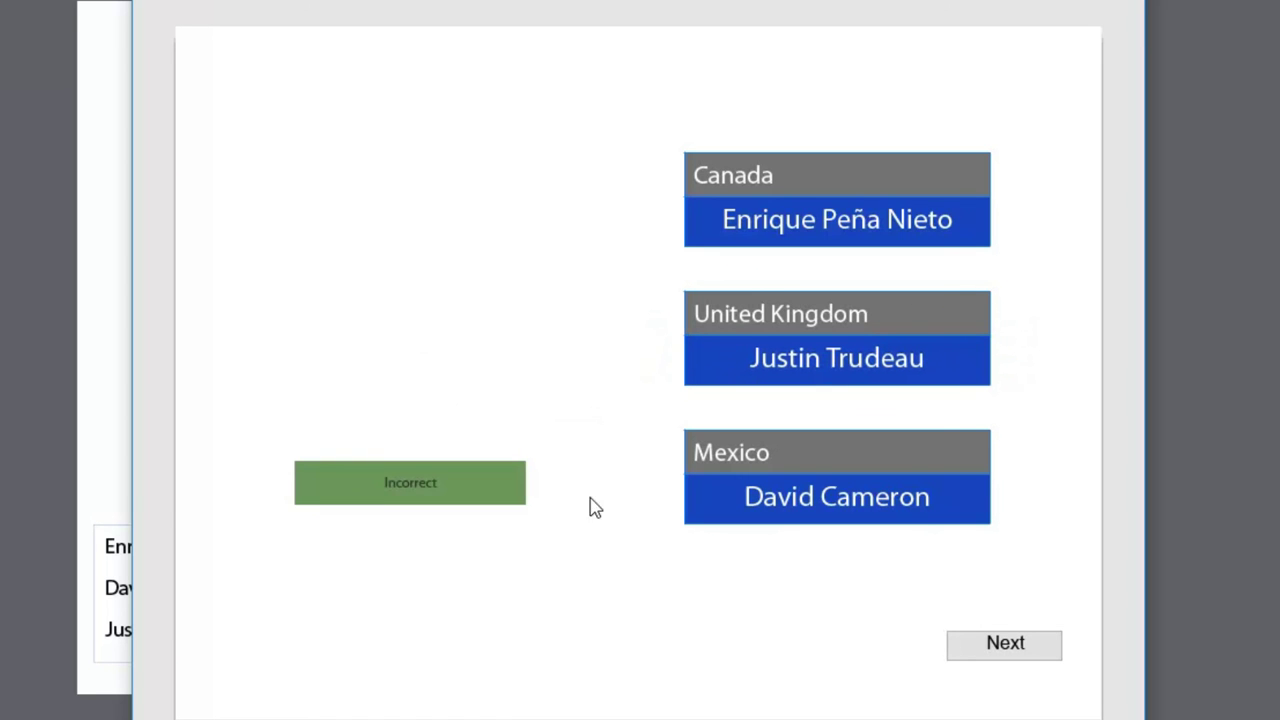
click(988, 655)
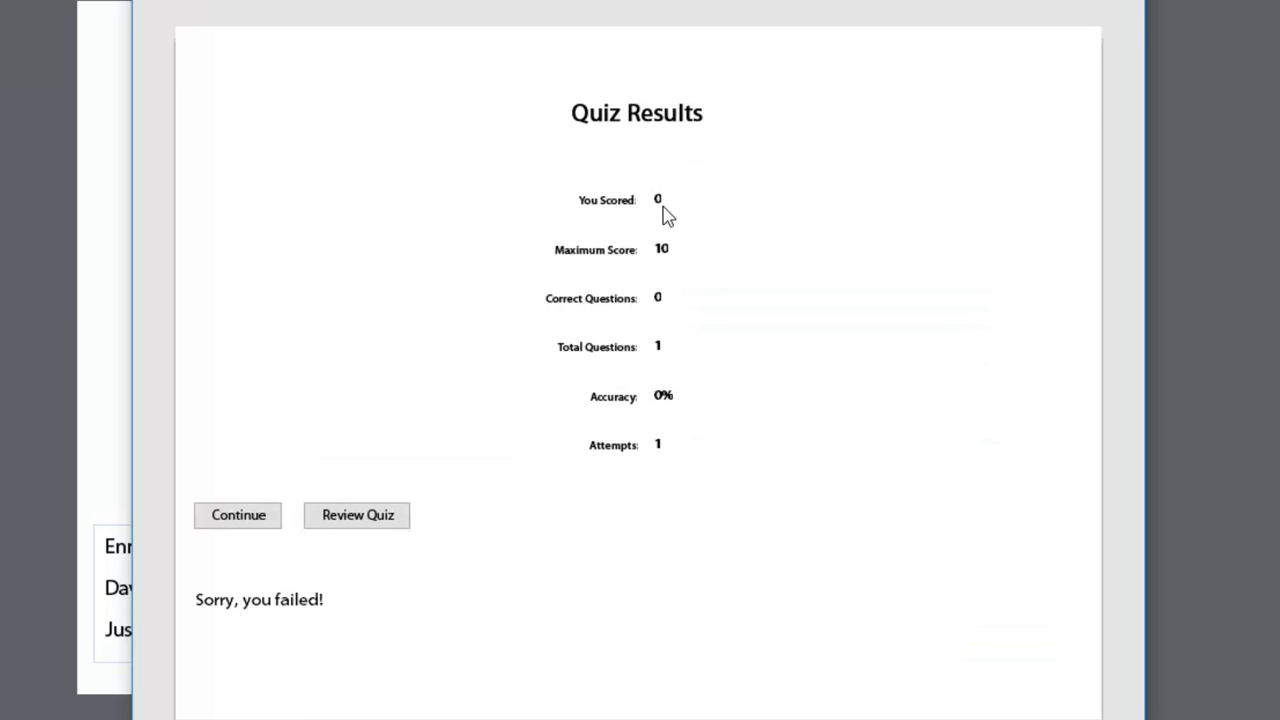
Step: Choose Review Quiz on the Quiz Results page to enter review mode
click(363, 524)
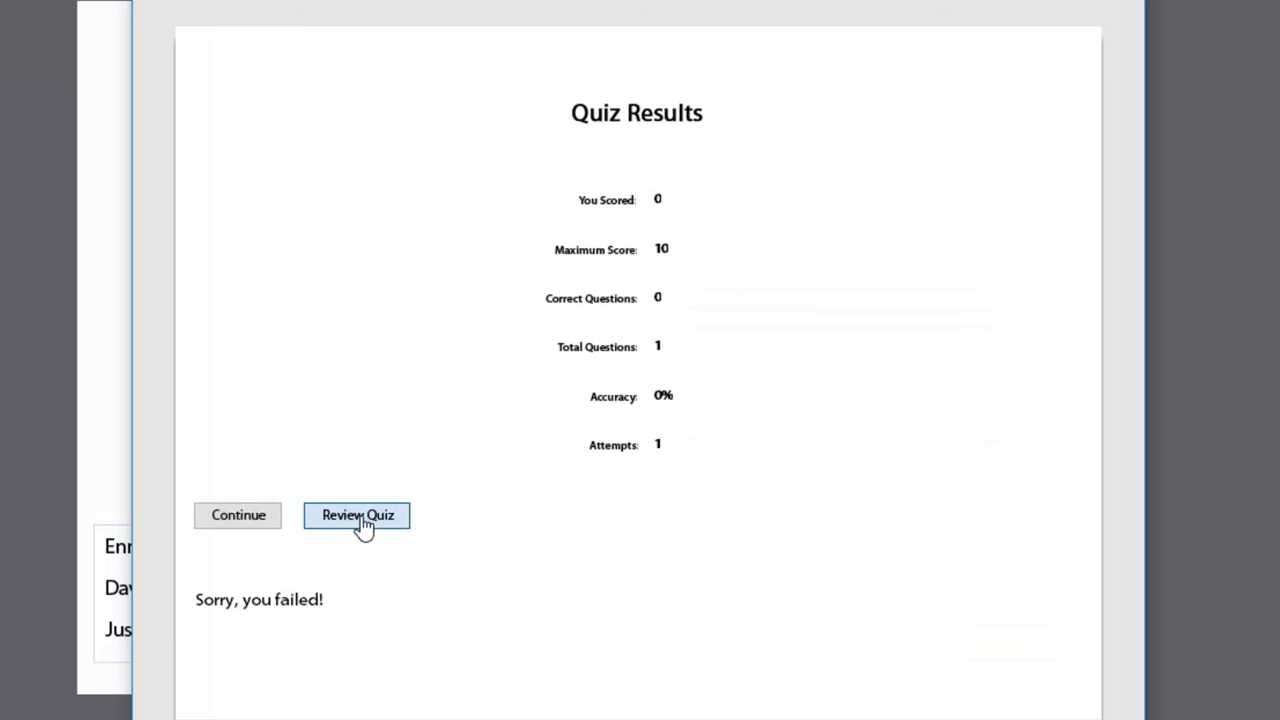